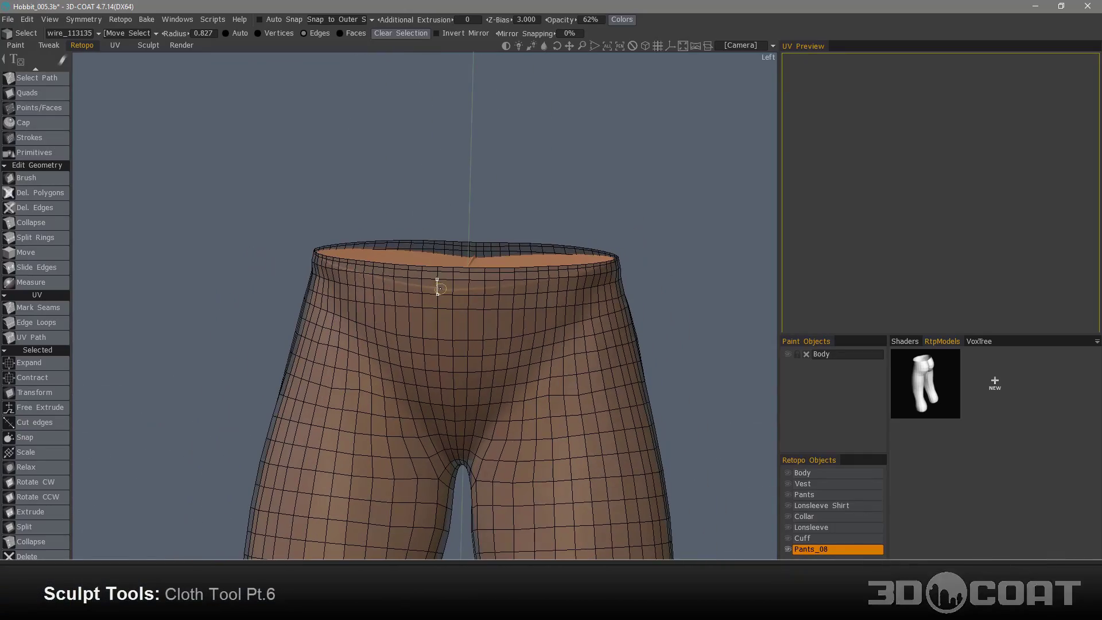
Select two vertical edges below the front waistline of the pants, expand them to edge rings, and switch the selection to faces.
click(438, 288)
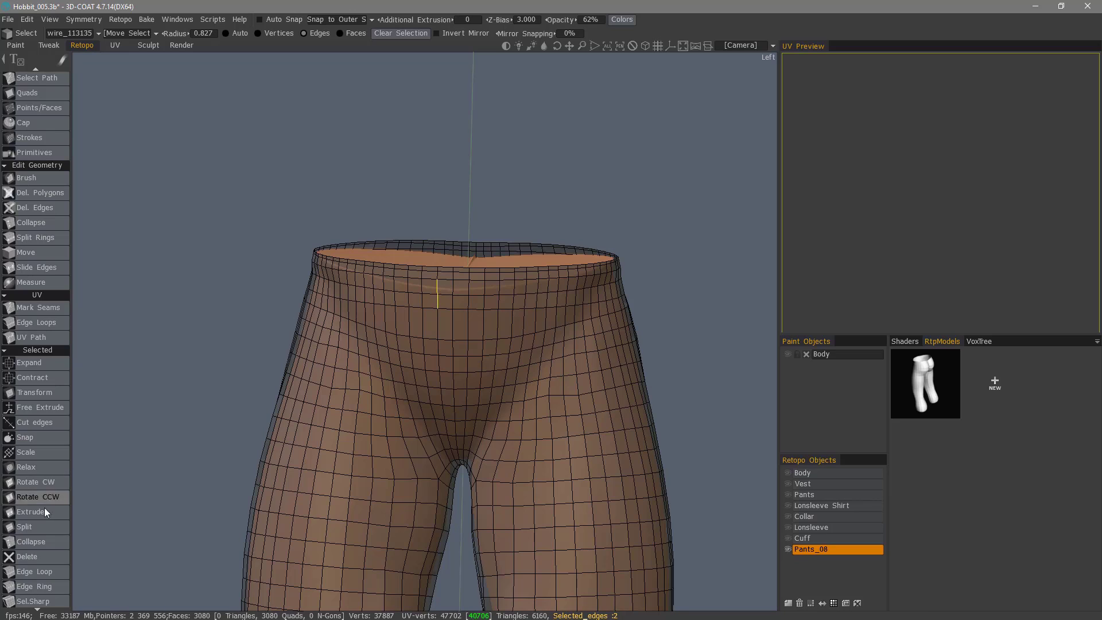
click(50, 587)
drag(160, 502, 277, 231)
click(352, 33)
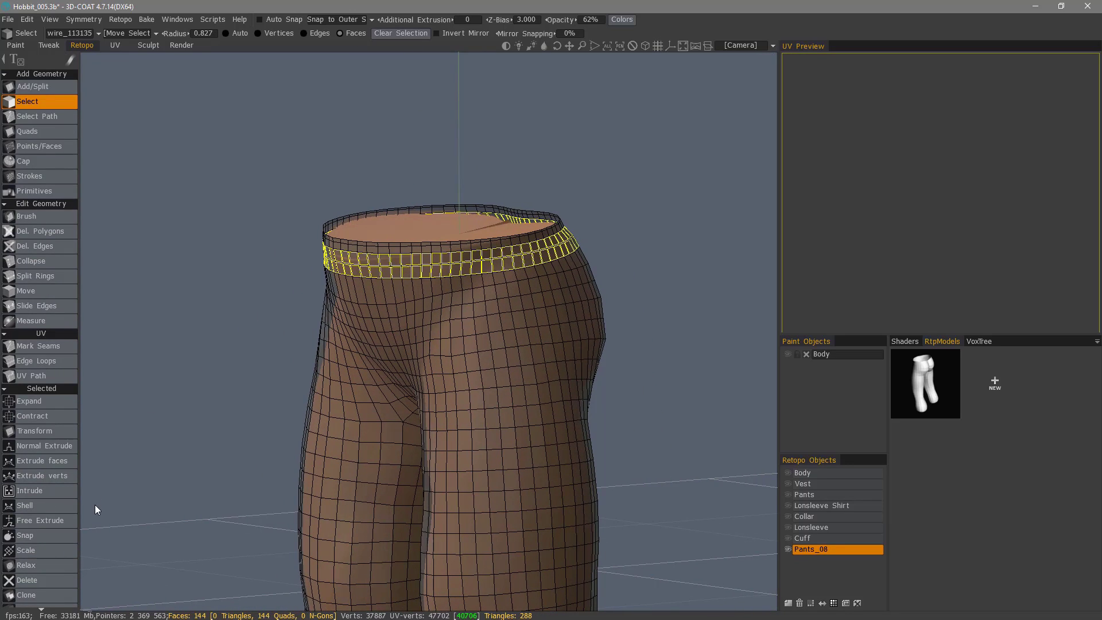
Clone the selected waistband faces into a separate retopo object without snapping them to the reference mesh, and hide the Pants_08 object.
click(55, 551)
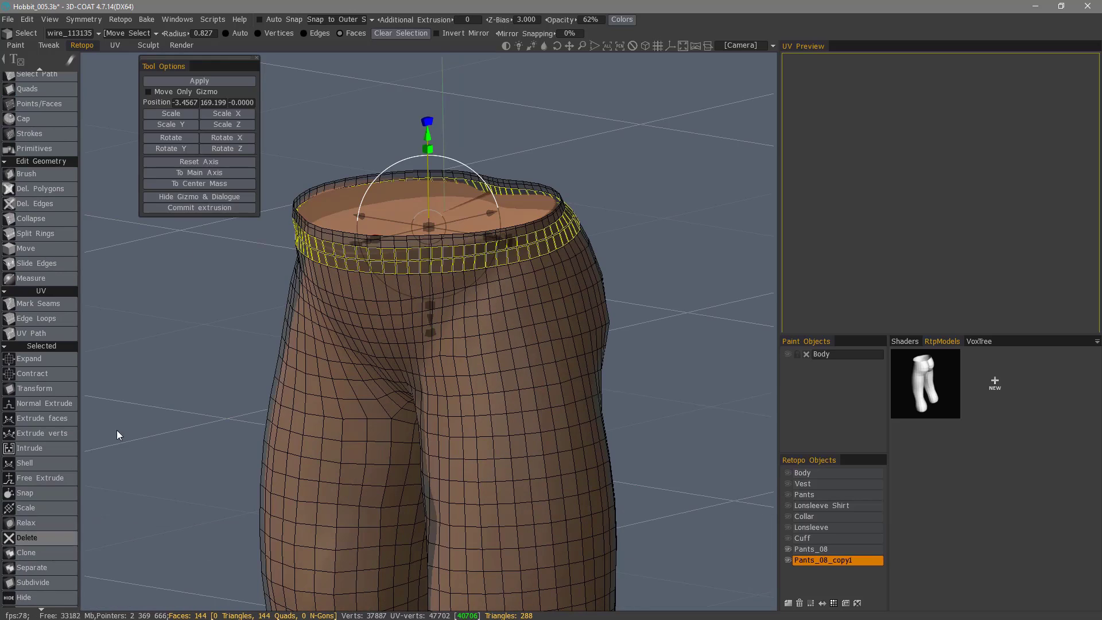
click(202, 84)
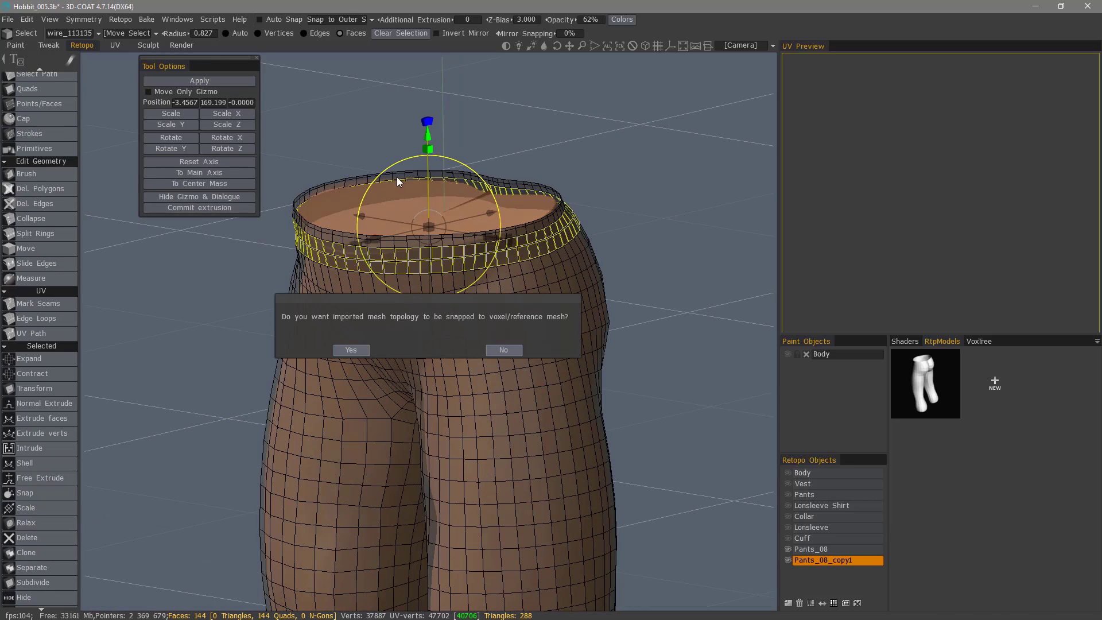
click(504, 350)
middle_drag(766, 506, 763, 506)
click(788, 549)
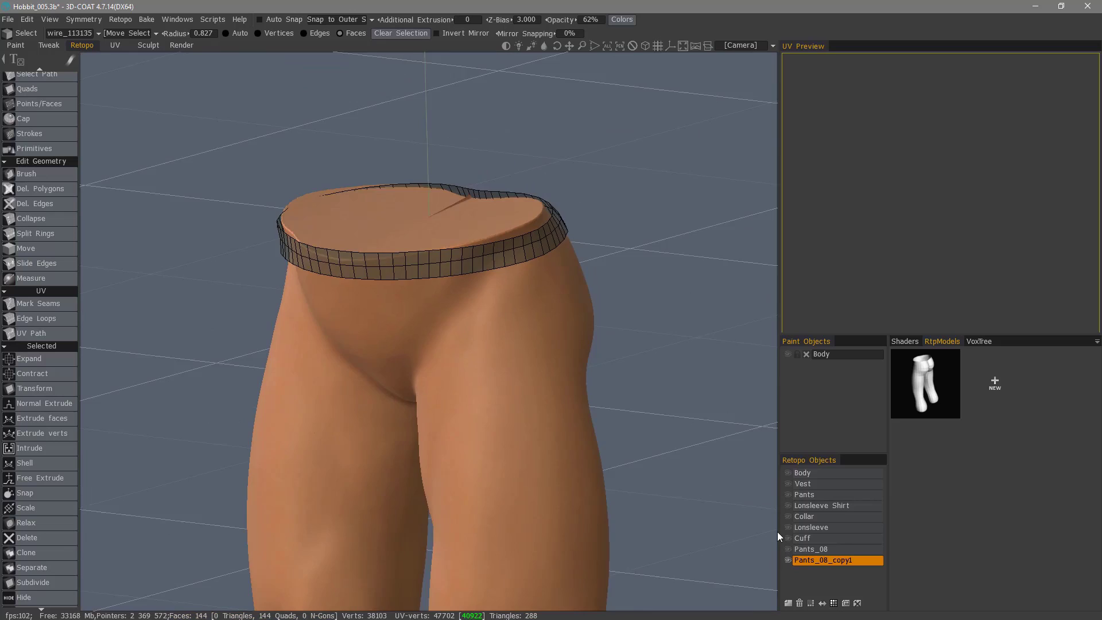
Select all faces of the cloned waistband, thicken them with Shell, and clear the selection.
click(832, 601)
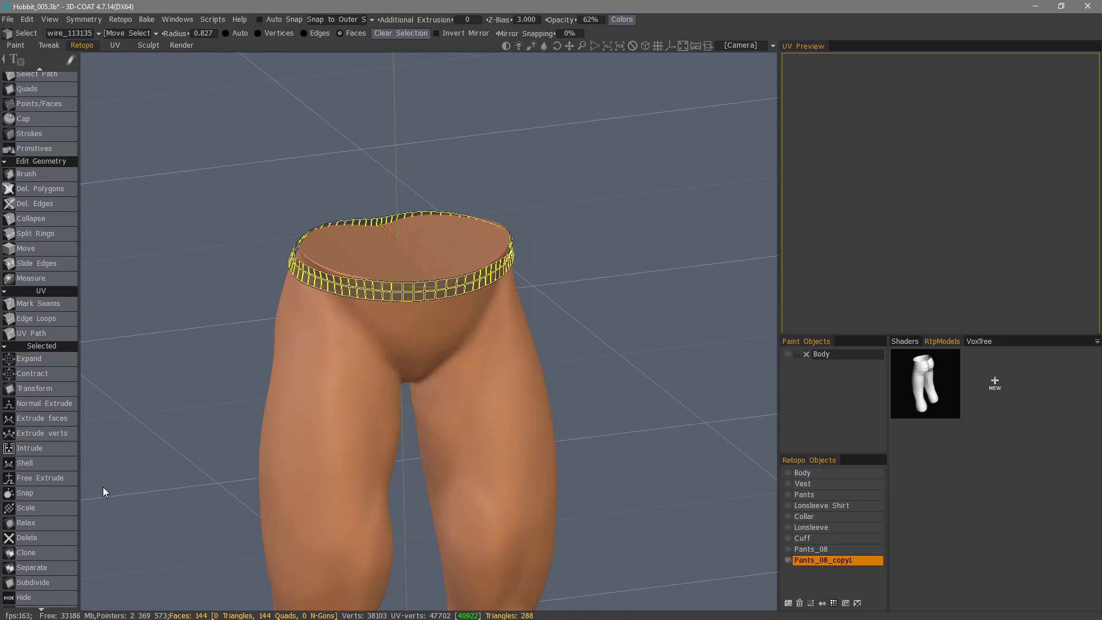
click(50, 466)
scroll(418, 214, up, 2)
alt+drag(379, 214, 454, 210)
scroll(417, 214, up, 2)
scroll(471, 234, down, 1)
alt+drag(492, 241, 468, 197)
key(Escape)
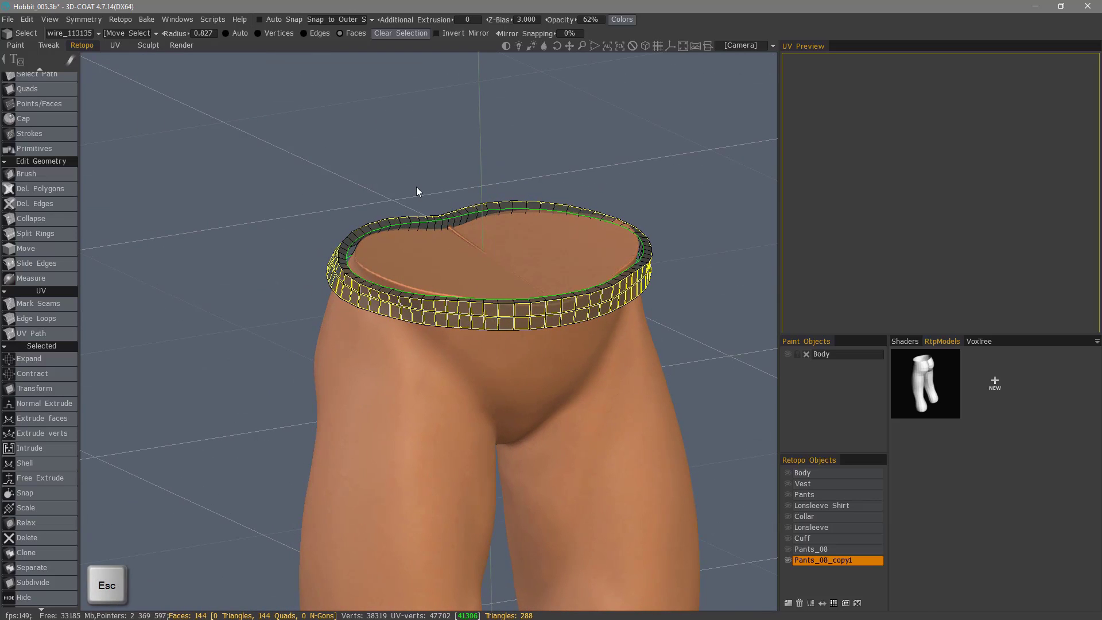
key(Escape)
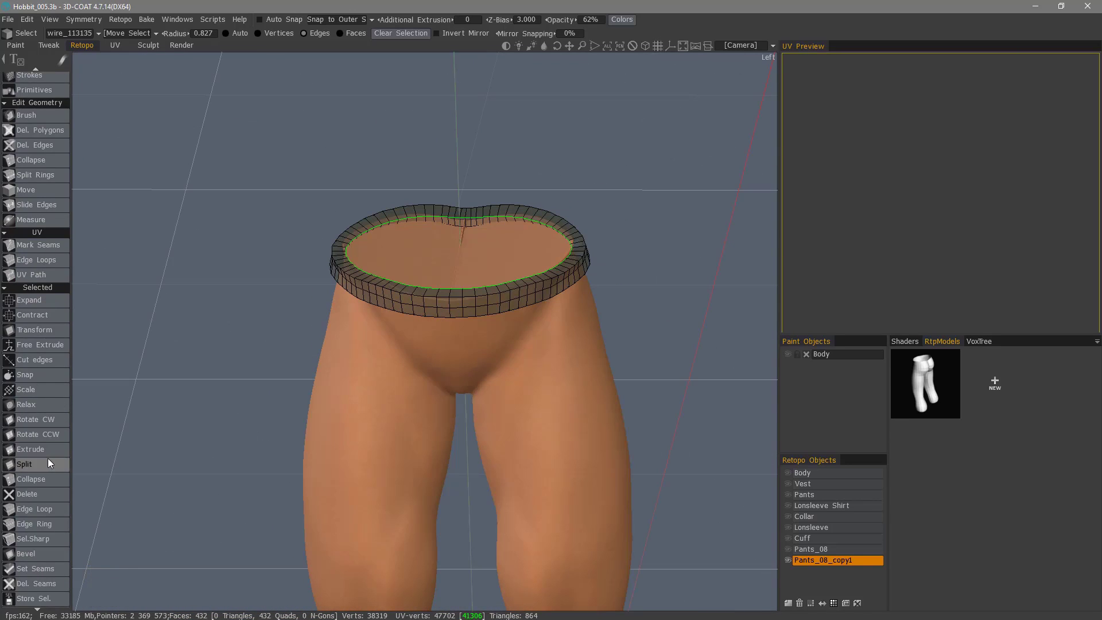
Subdivide the entire waistband mesh once.
drag(47, 458, 48, 348)
scroll(49, 348, down, 3)
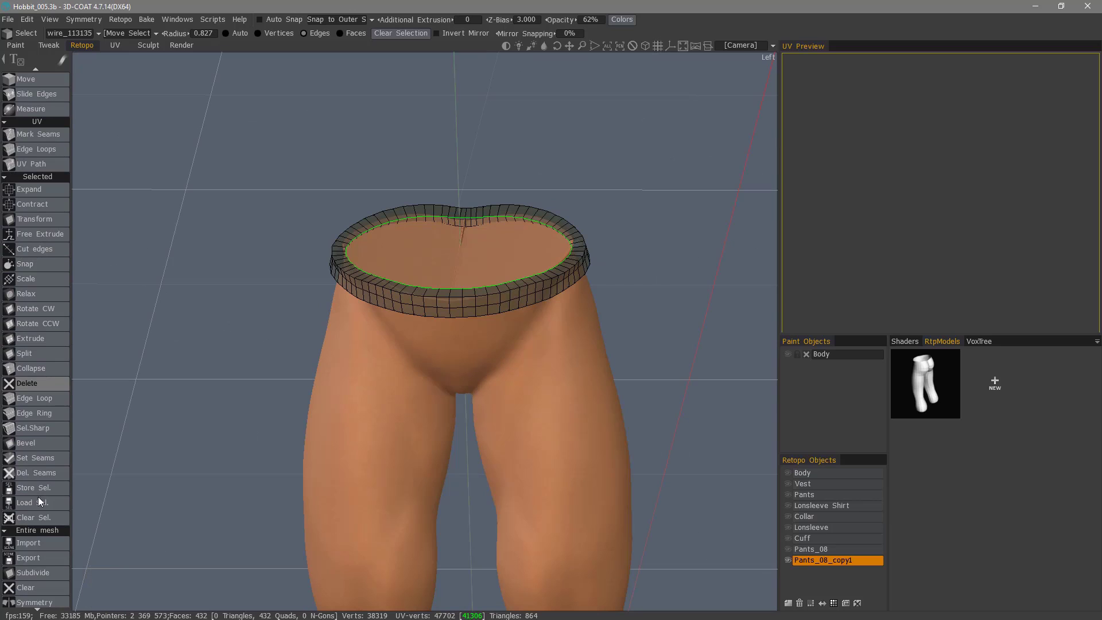
click(35, 574)
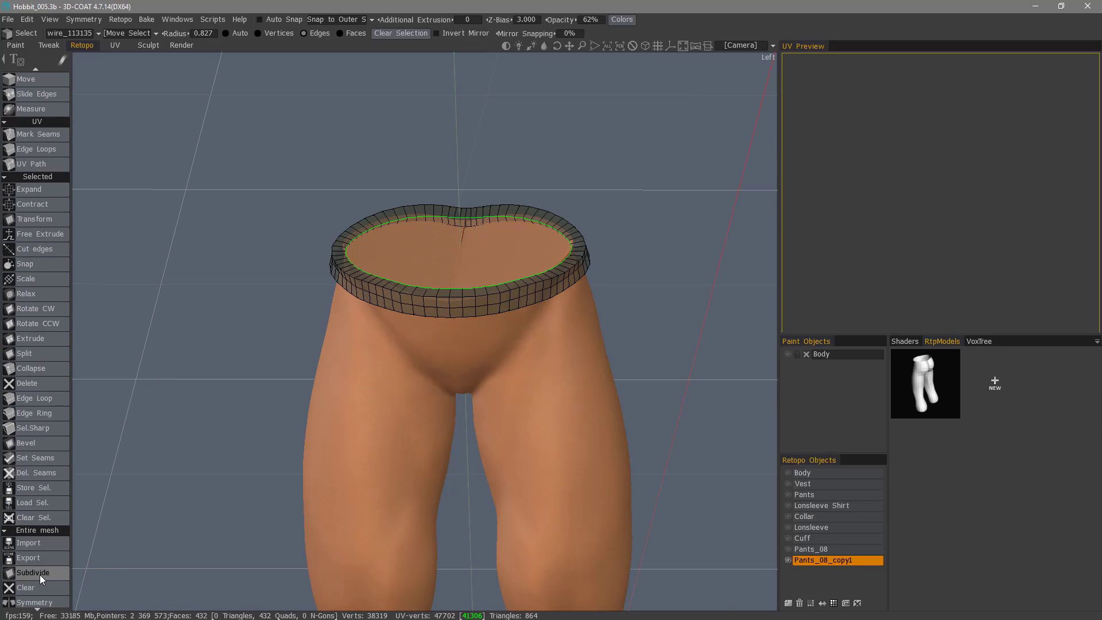
middle_drag(230, 313, 259, 288)
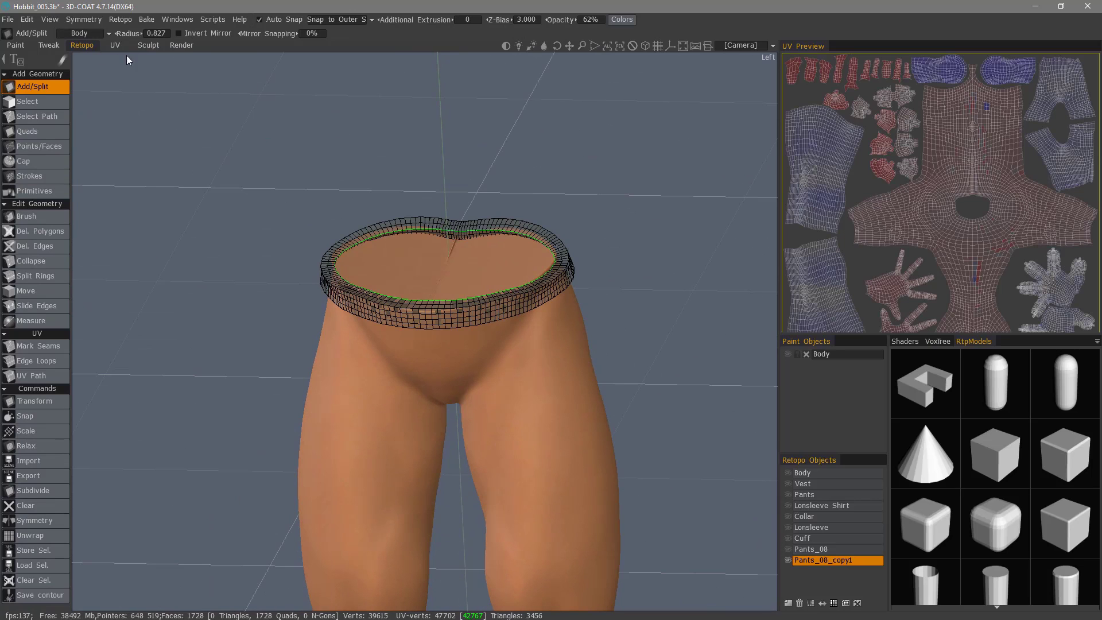
In the Sculpt room, unhide all hidden parts of the Body_Main_degrade volume.
click(147, 45)
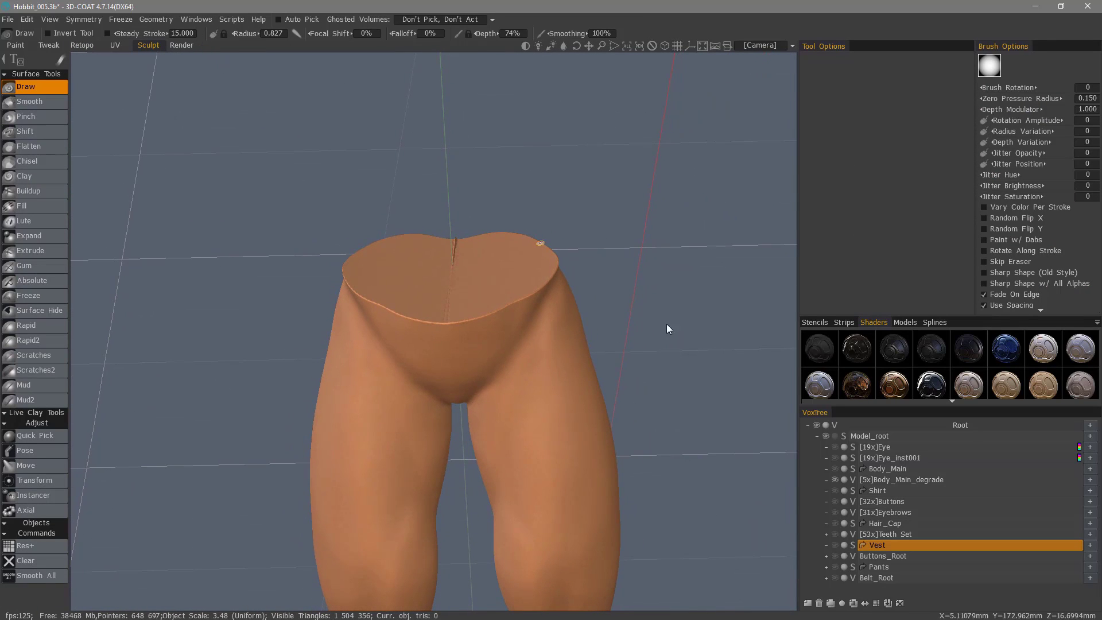
click(903, 480)
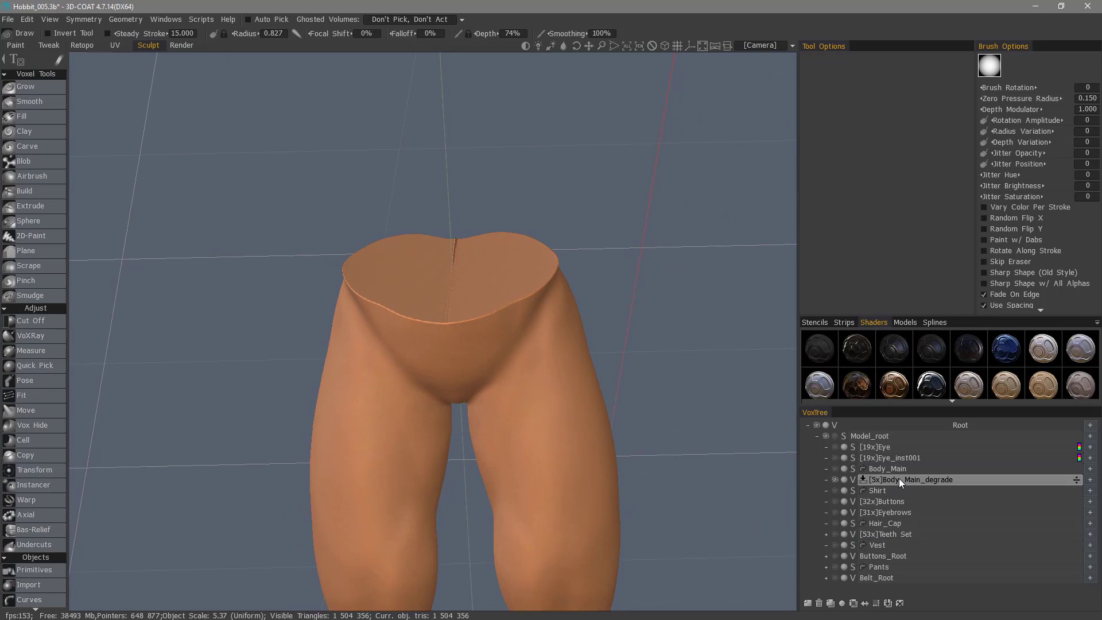
click(130, 19)
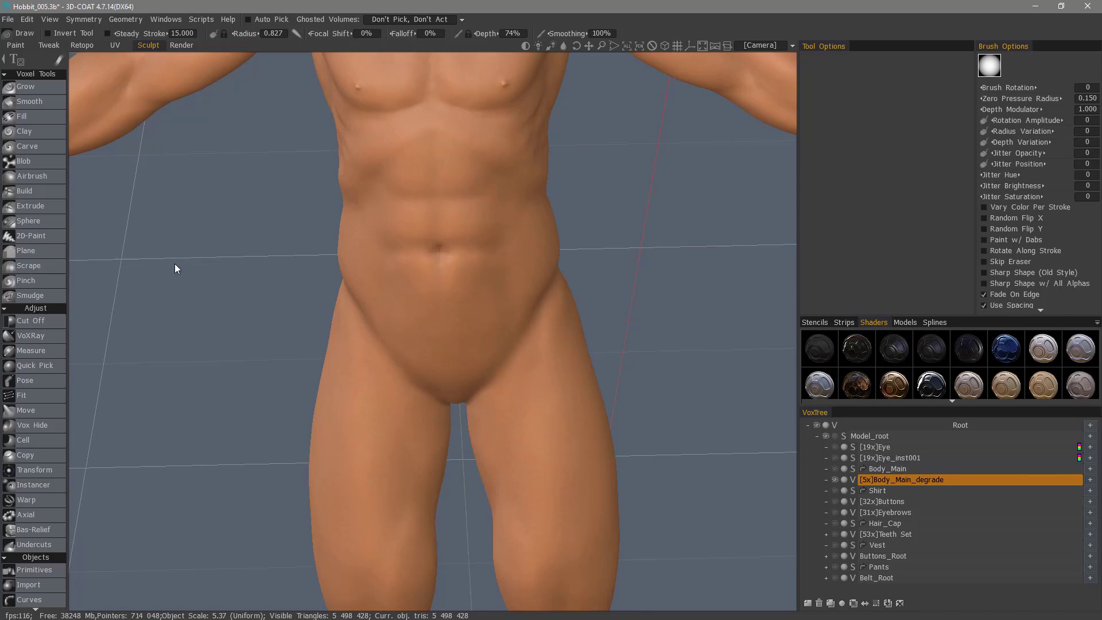
click(129, 19)
click(129, 17)
click(131, 19)
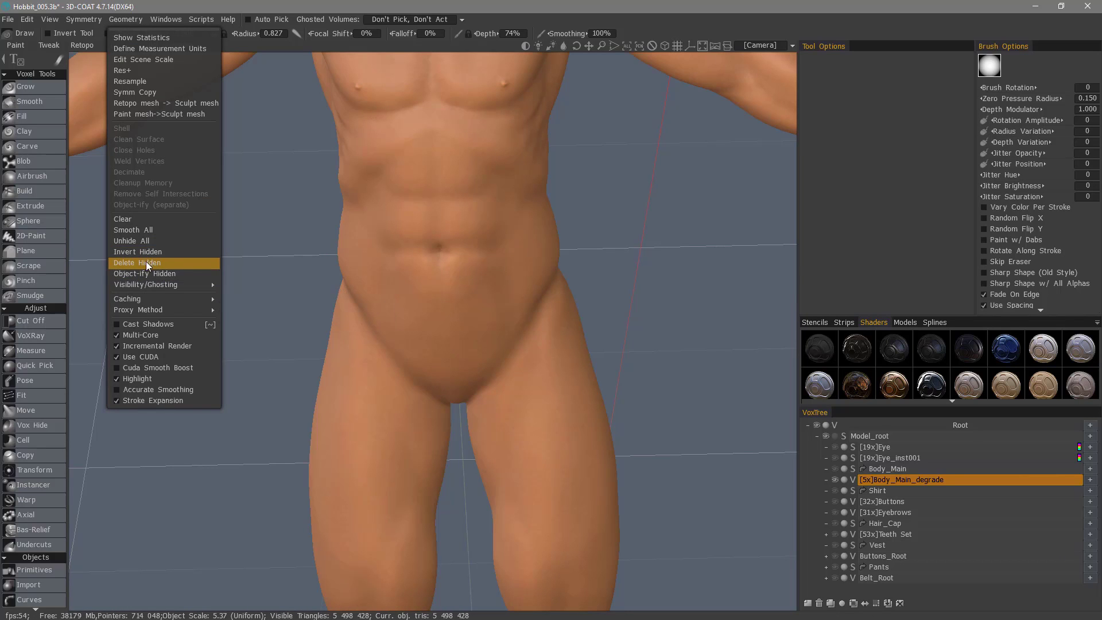
scroll(337, 218, down, 4)
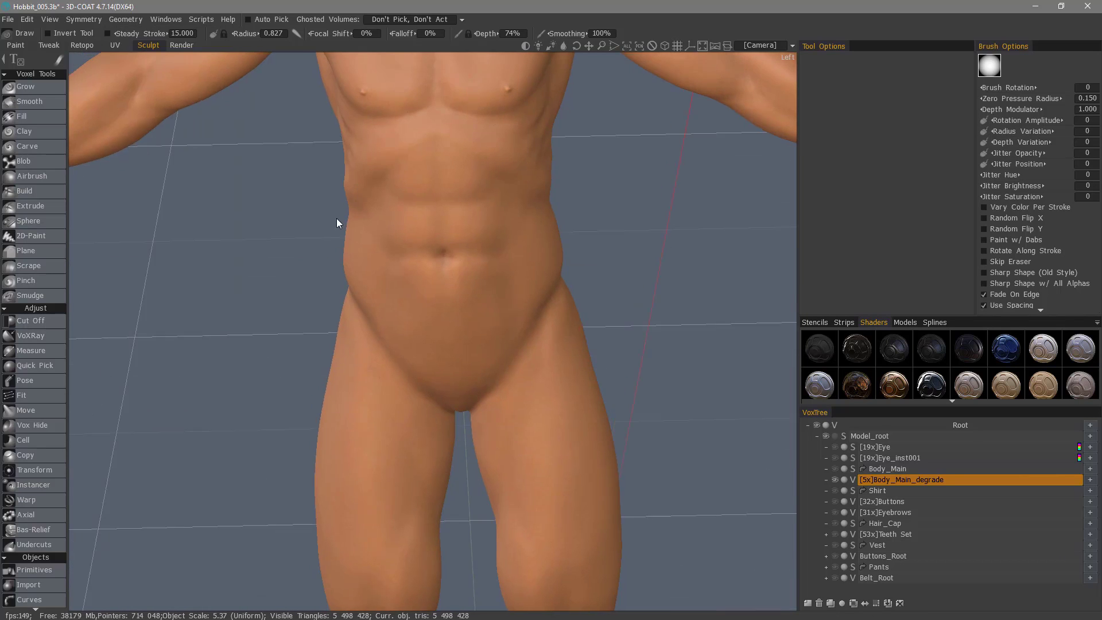
scroll(350, 195, down, 2)
click(664, 46)
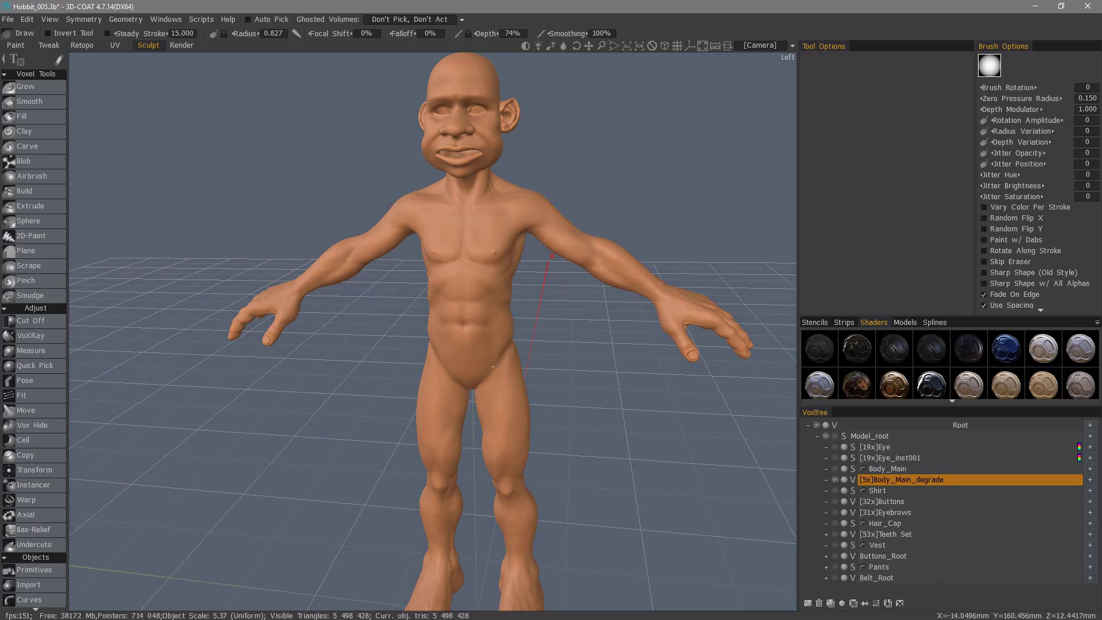
Assign the hotkey R to the Retopo mesh -> Sculpt mesh command.
click(130, 19)
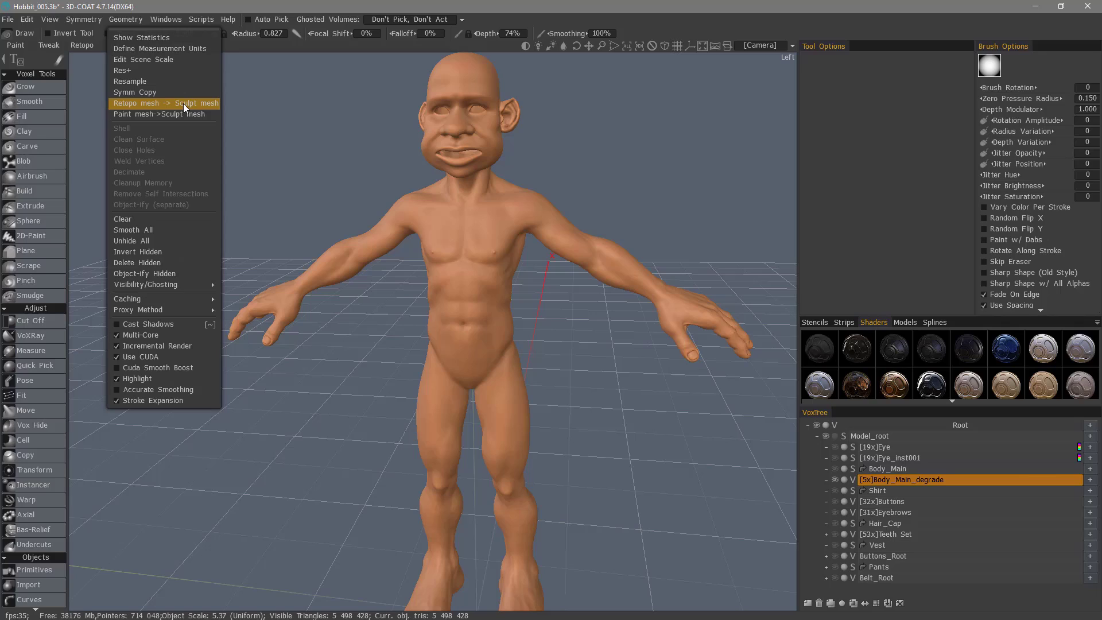
key(End)
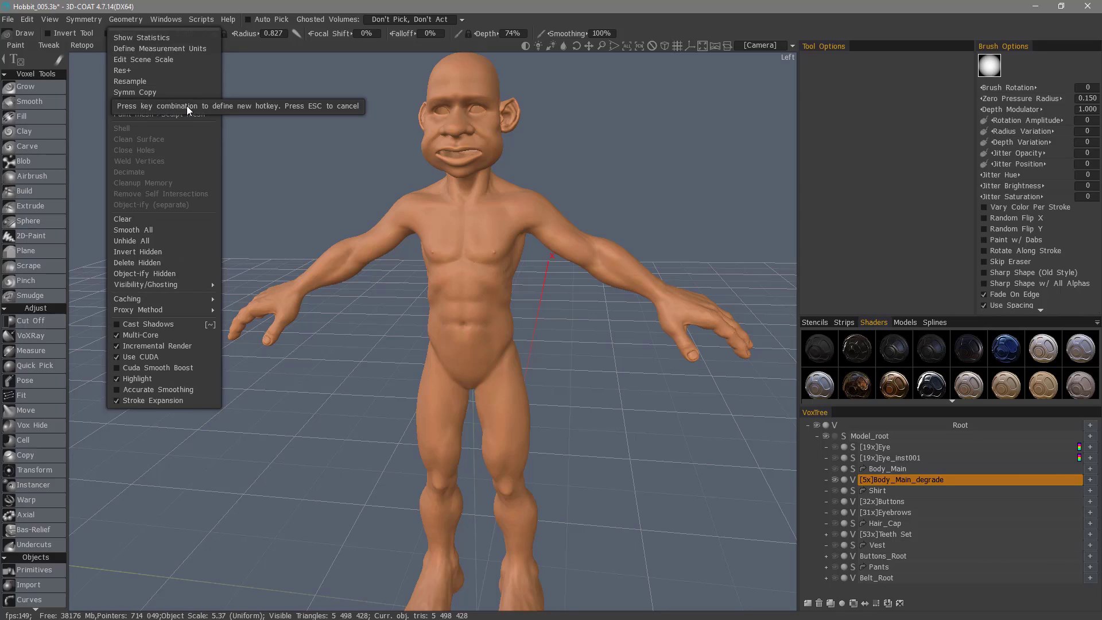
key(r)
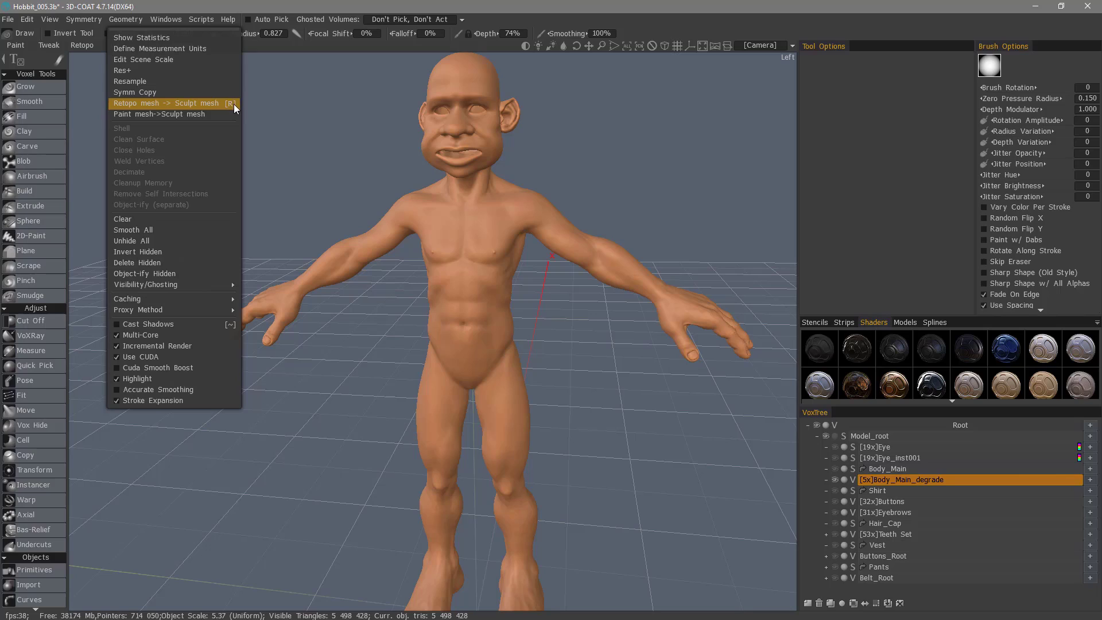
click(364, 175)
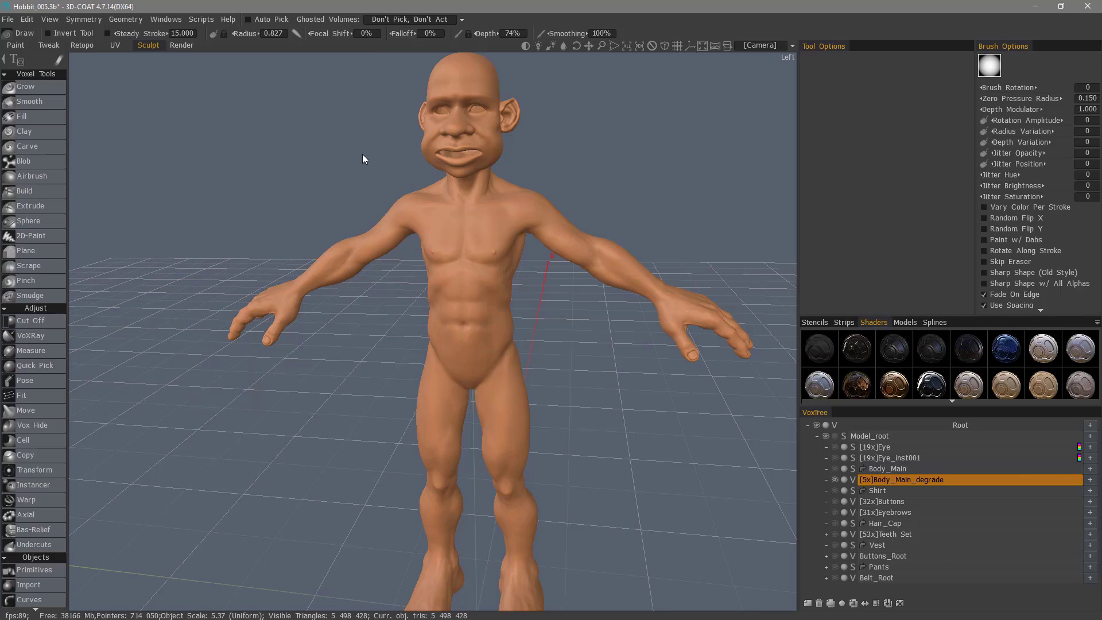
Convert the waistband retopo mesh into a sculpt mesh.
key(r)
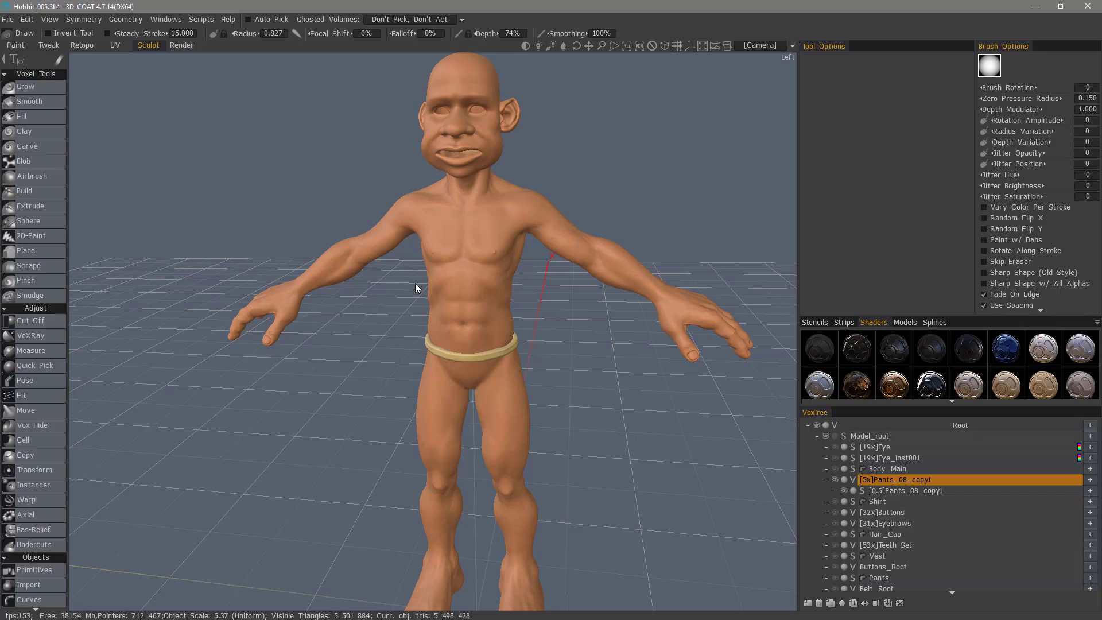
drag(333, 367, 352, 340)
right_drag(353, 340, 347, 299)
drag(346, 298, 130, 402)
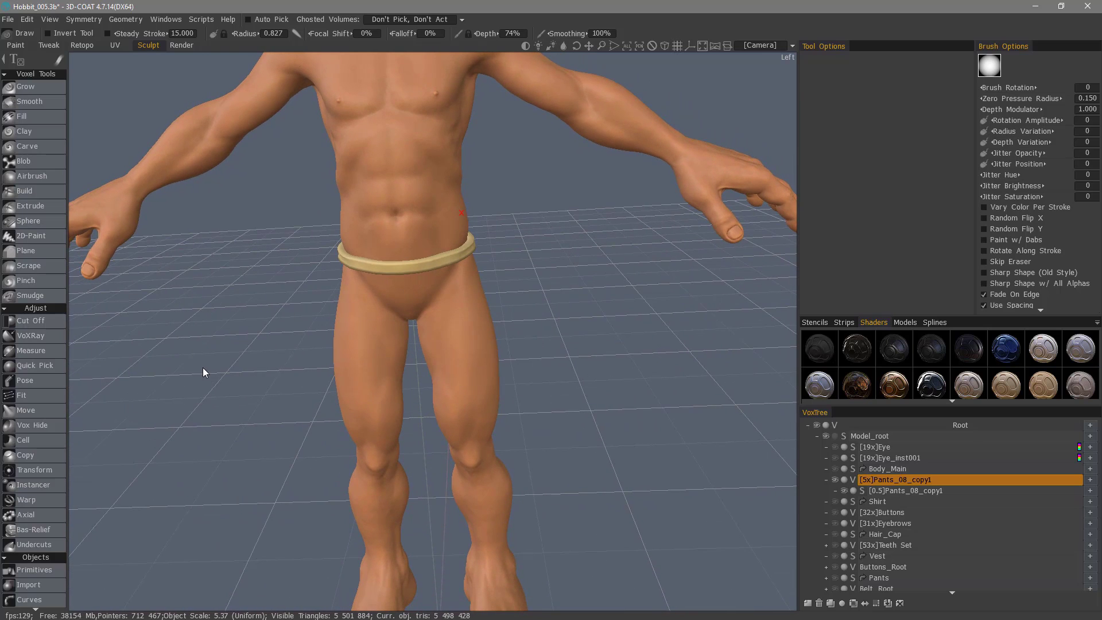
drag(202, 367, 158, 495)
scroll(56, 577, down, 6)
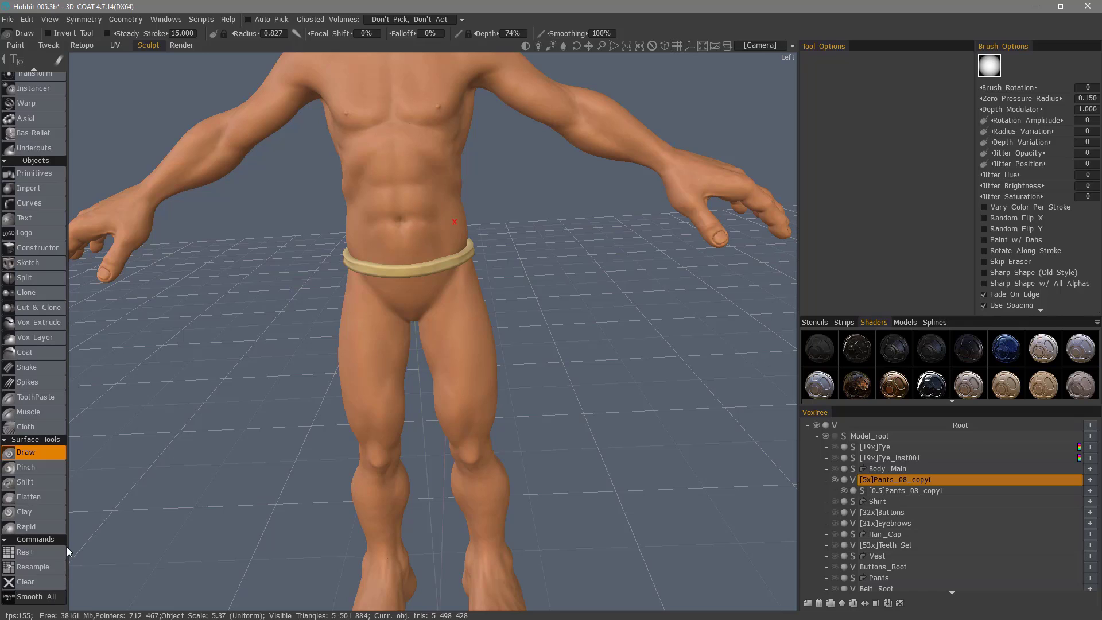
drag(219, 415, 260, 344)
Convert the waistband's surface layer to voxels with a required poly count of about 50,000.
click(866, 494)
click(863, 492)
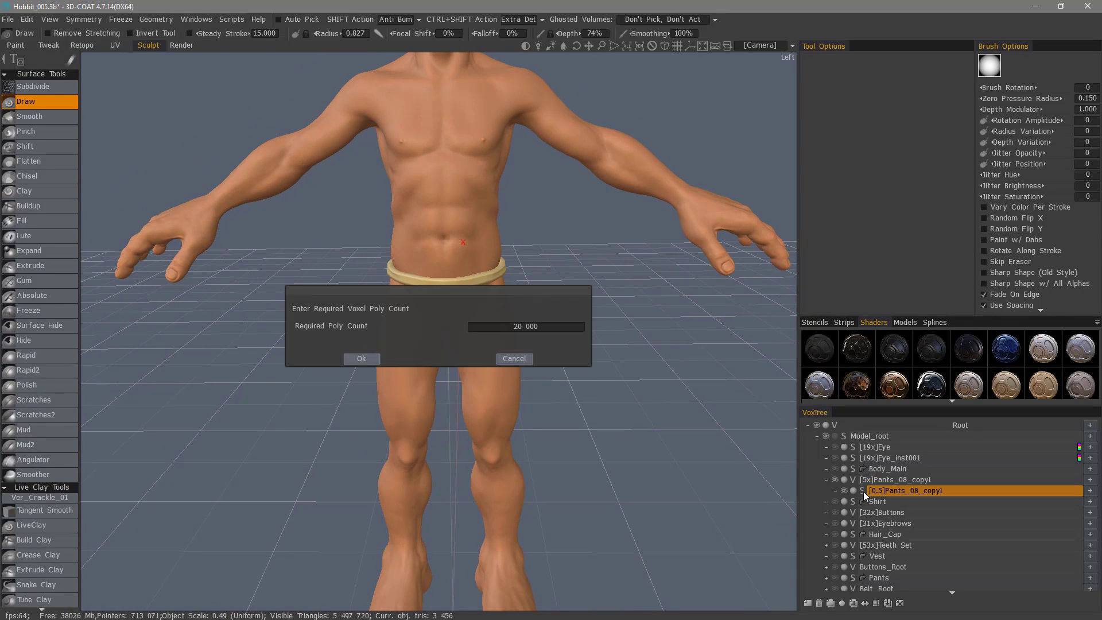
click(525, 326)
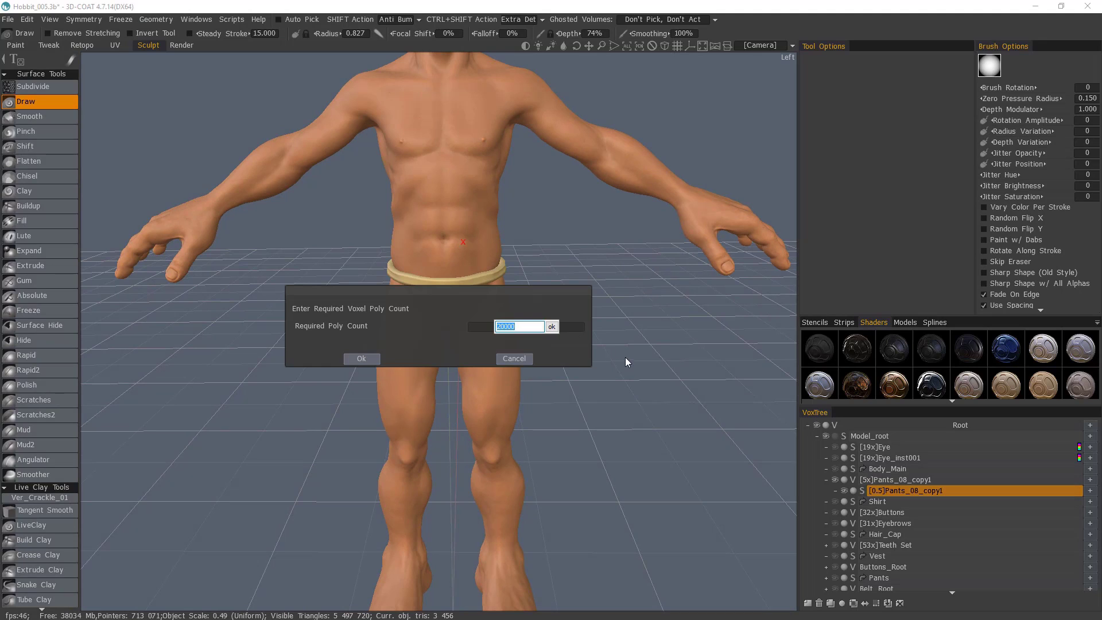
text(5000)
click(554, 326)
click(361, 358)
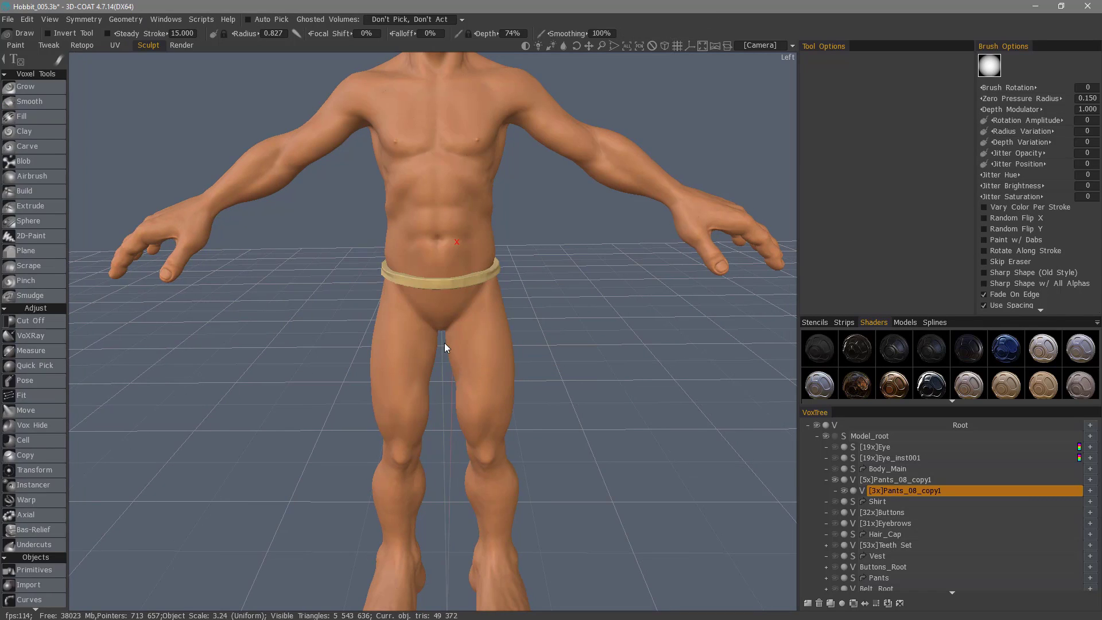
Smooth the whole waistband volume with Smooth All.
scroll(47, 584, down, 10)
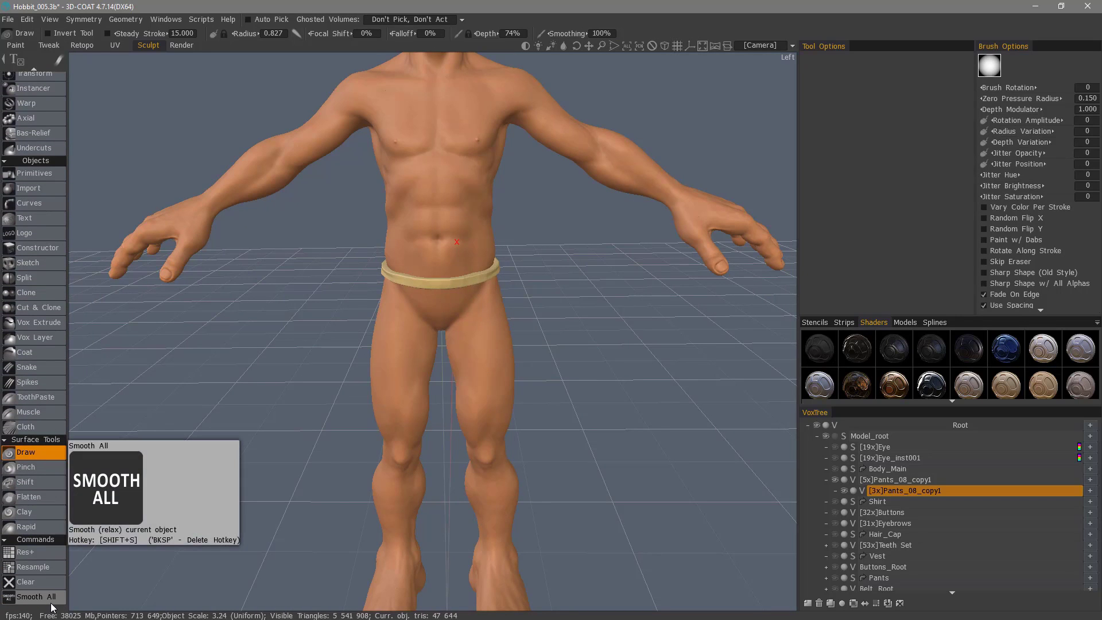
click(49, 599)
drag(335, 349, 282, 395)
Extrude the waistband volume by 2.000 and apply Smooth All to it.
right_click(912, 492)
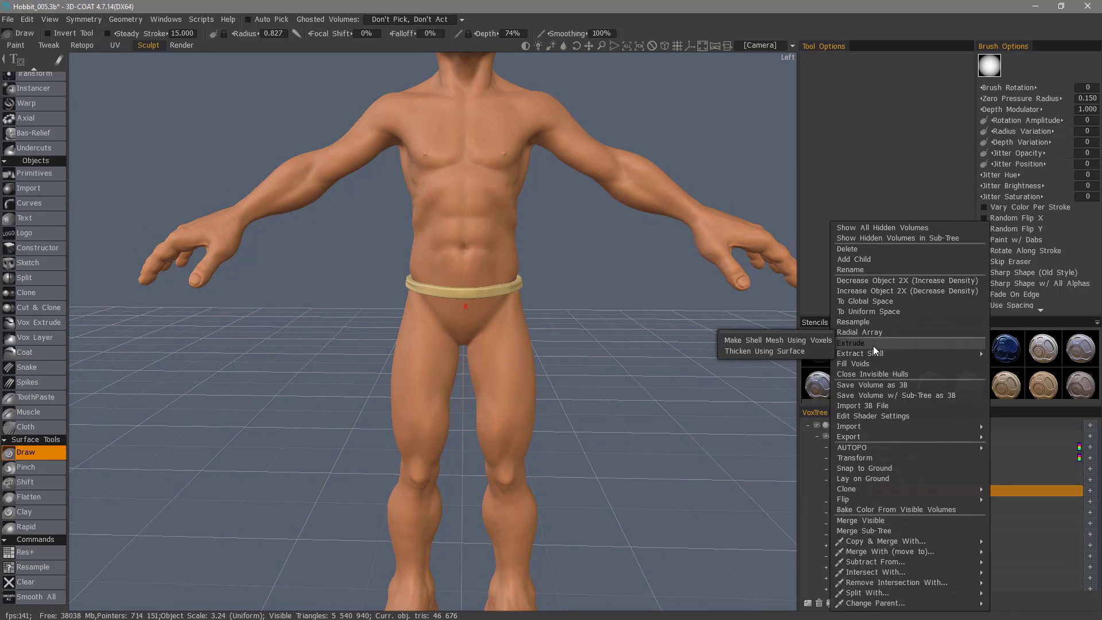
click(857, 343)
click(563, 327)
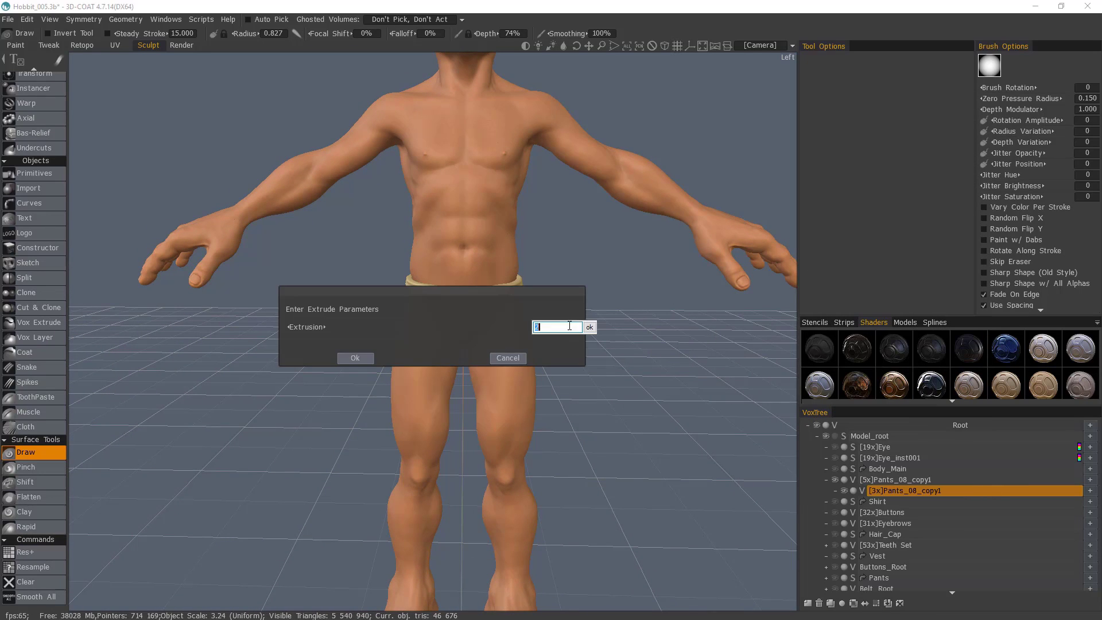
key(BackSpace)
text(.4)
key(Return)
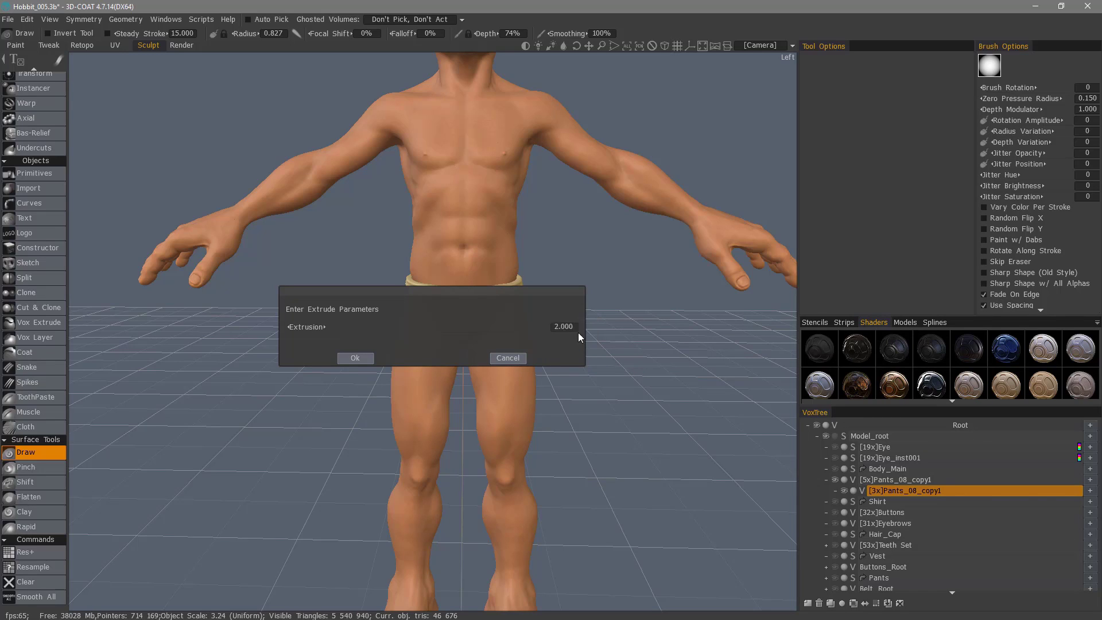
click(358, 358)
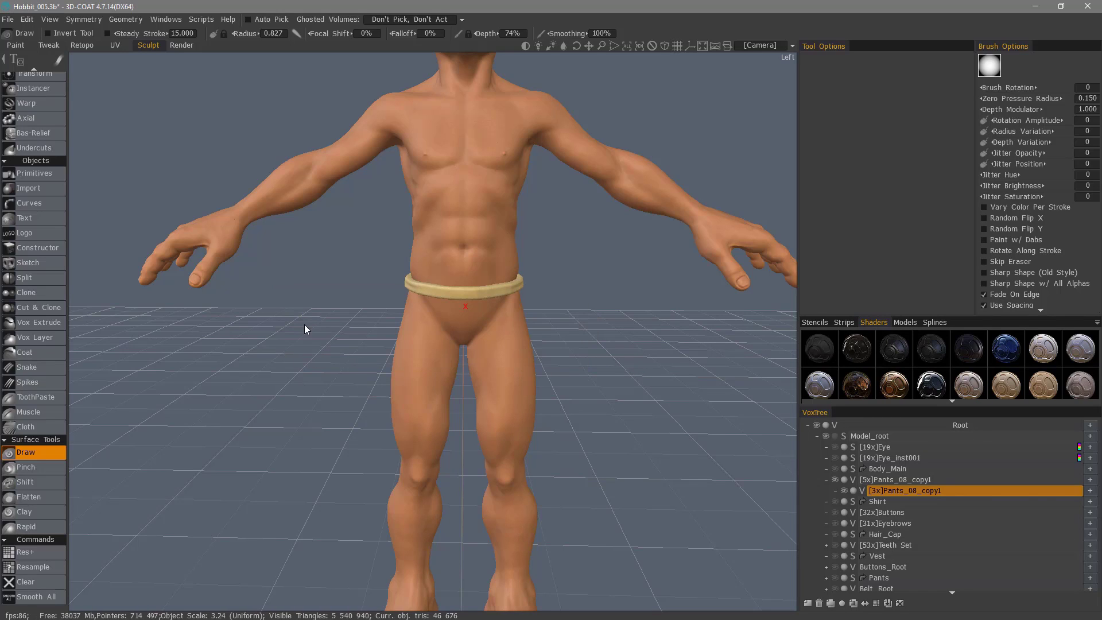
click(51, 597)
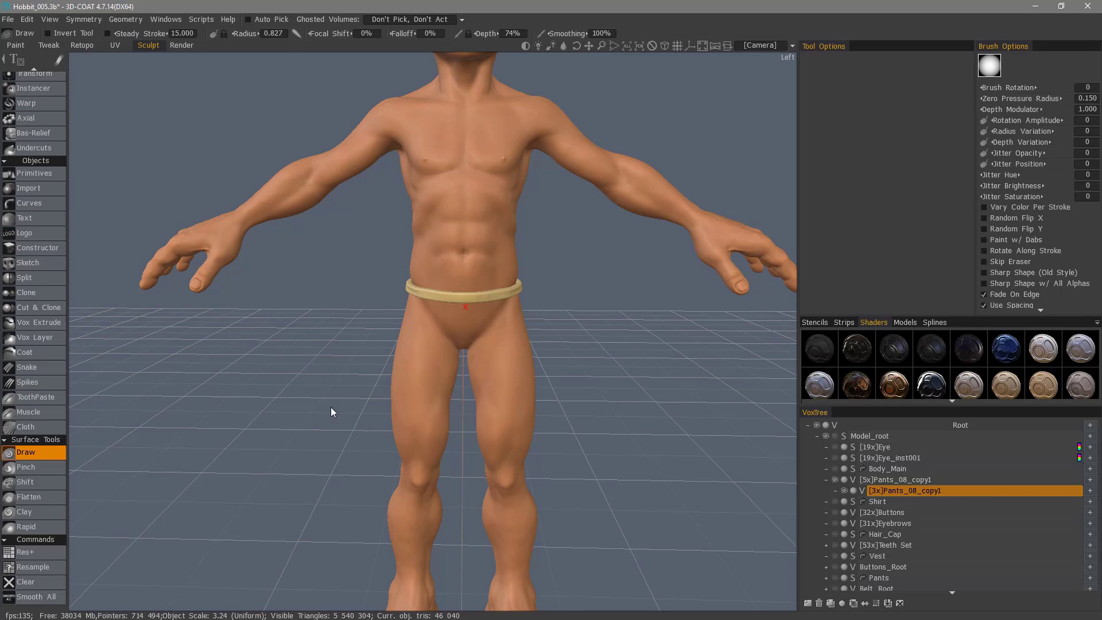
Extrude the waistband volume by 0.400.
right_click(911, 491)
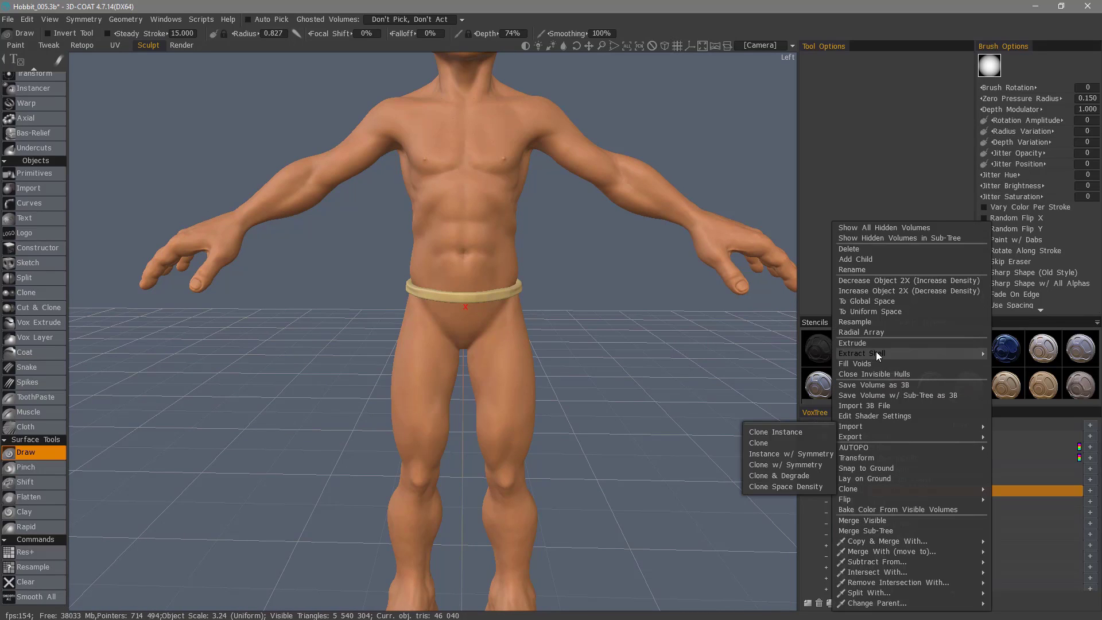
mouse_move(876, 352)
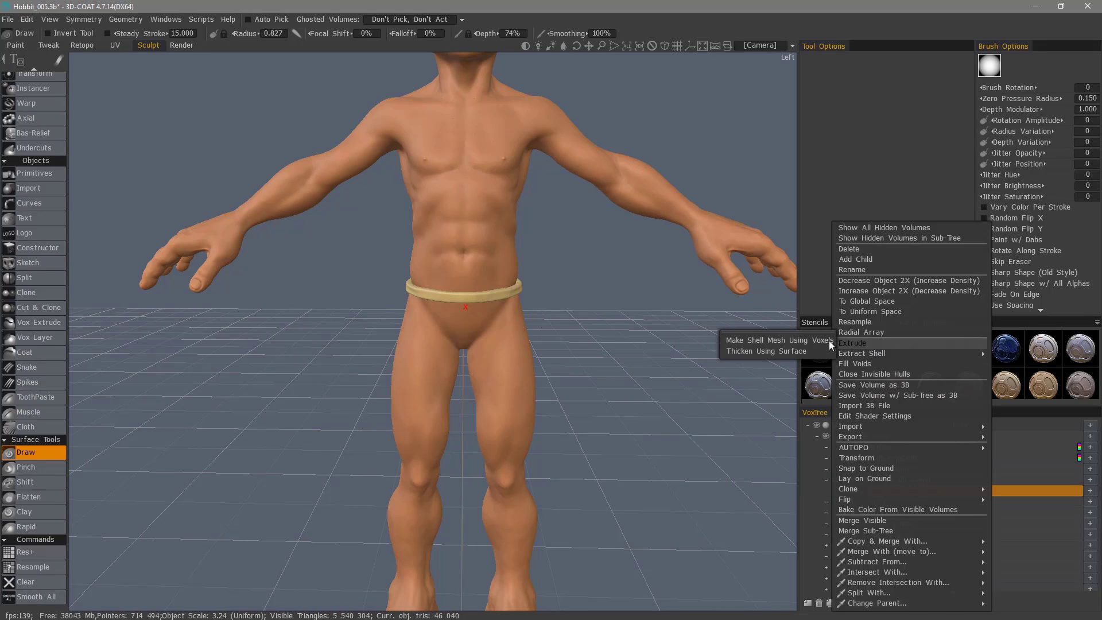
click(875, 343)
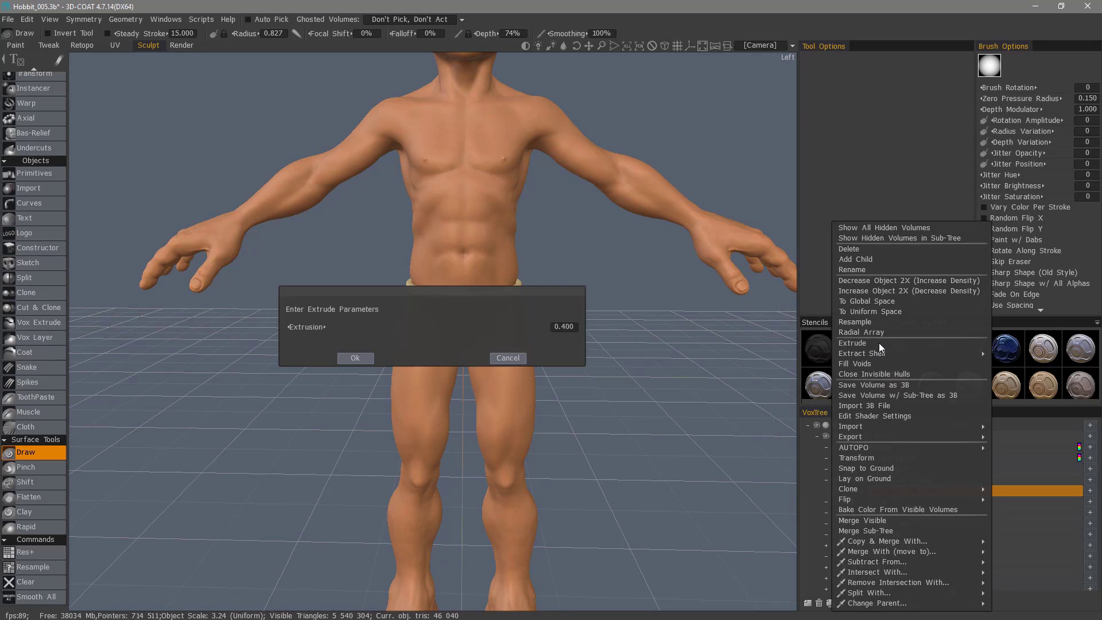
click(359, 360)
drag(312, 305, 792, 468)
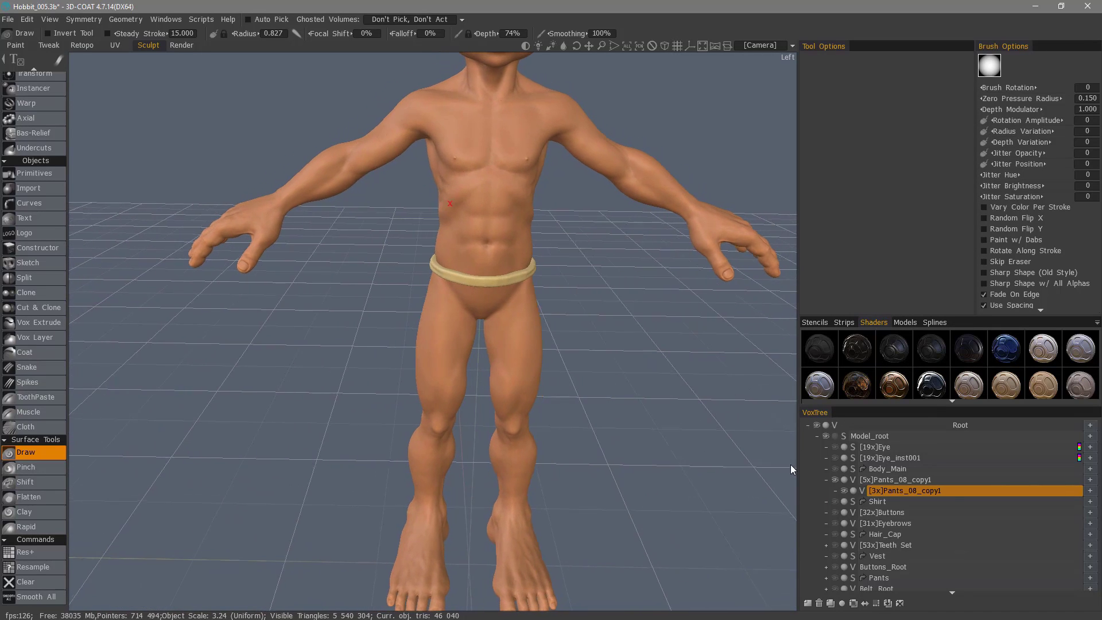
Rename the waistband's parent volume as "Body collision".
click(904, 480)
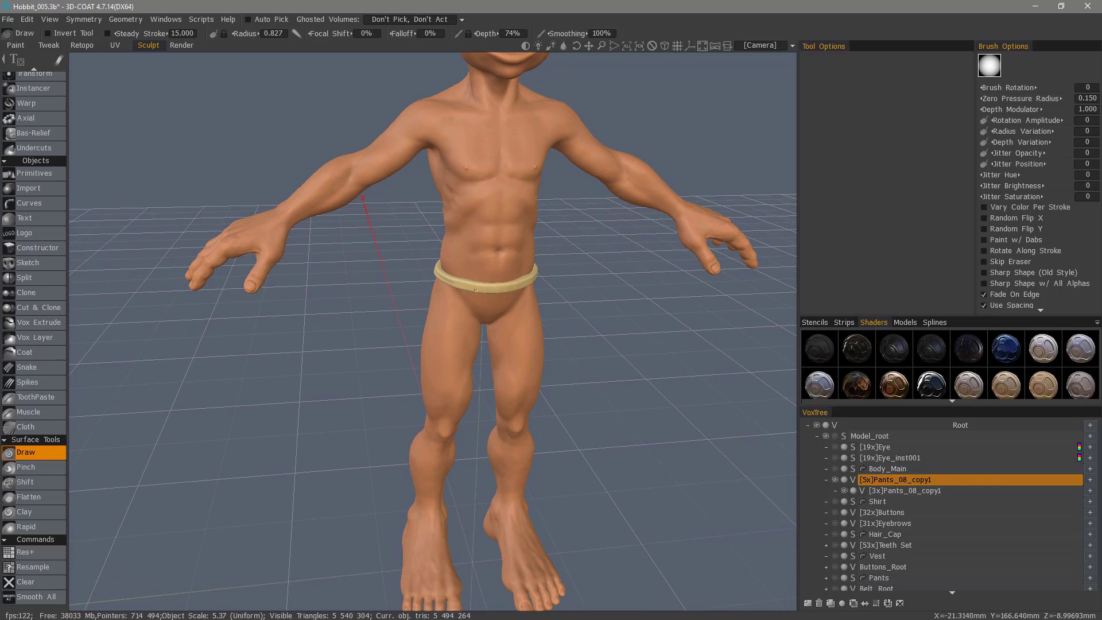
double_click(901, 481)
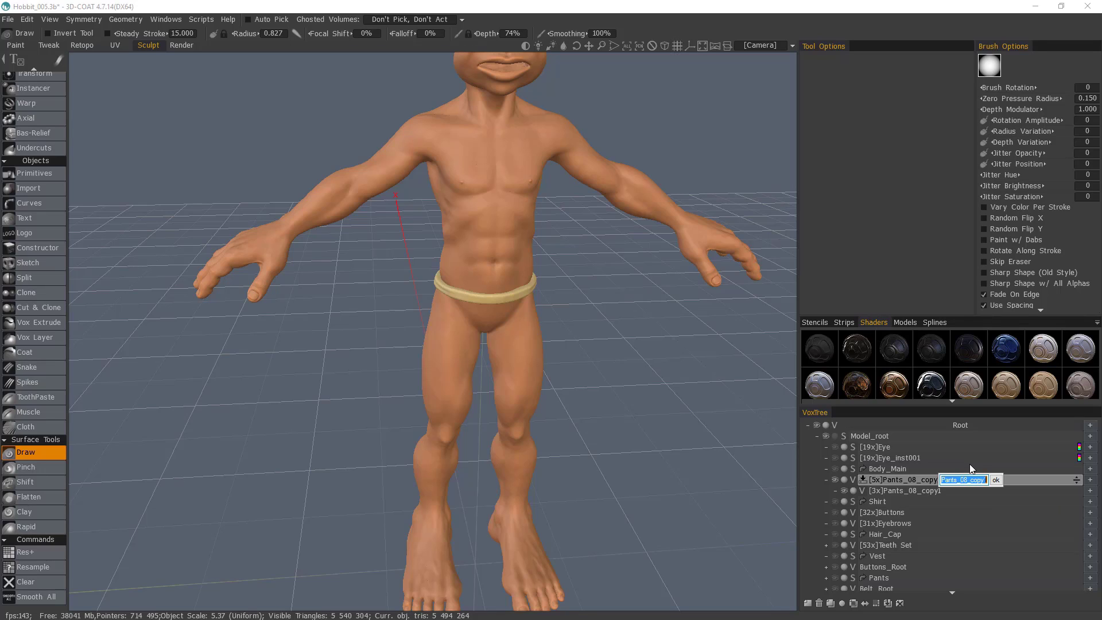
text(Body collision)
key(Return)
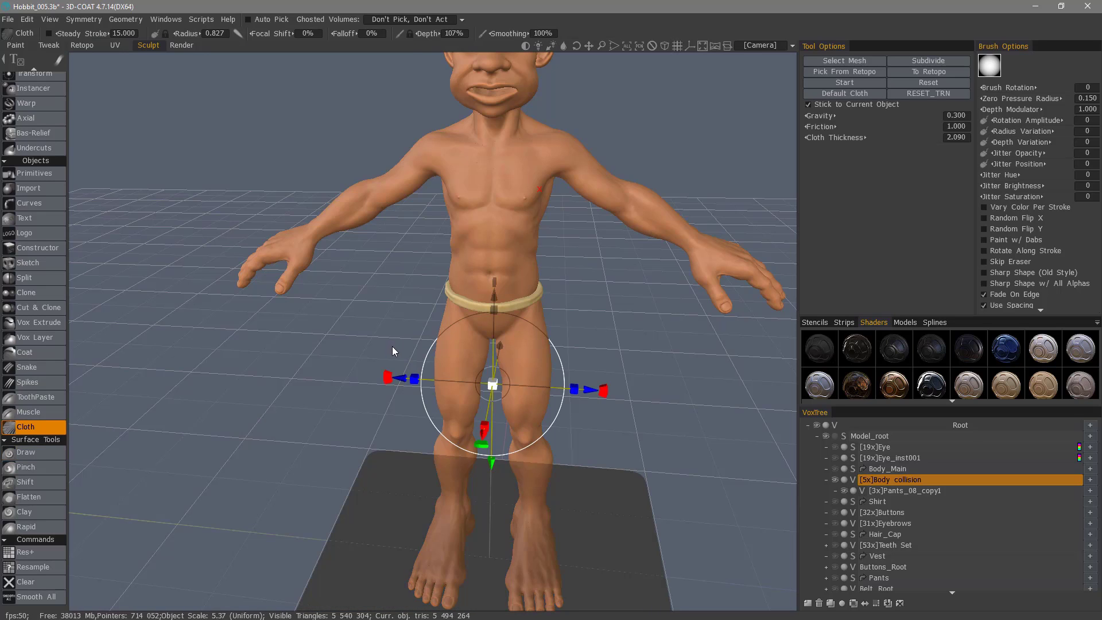
Rename the retopo object Pants_08_copy1 as "Belt" in the Retopo room.
right_drag(392, 346, 370, 257)
click(82, 45)
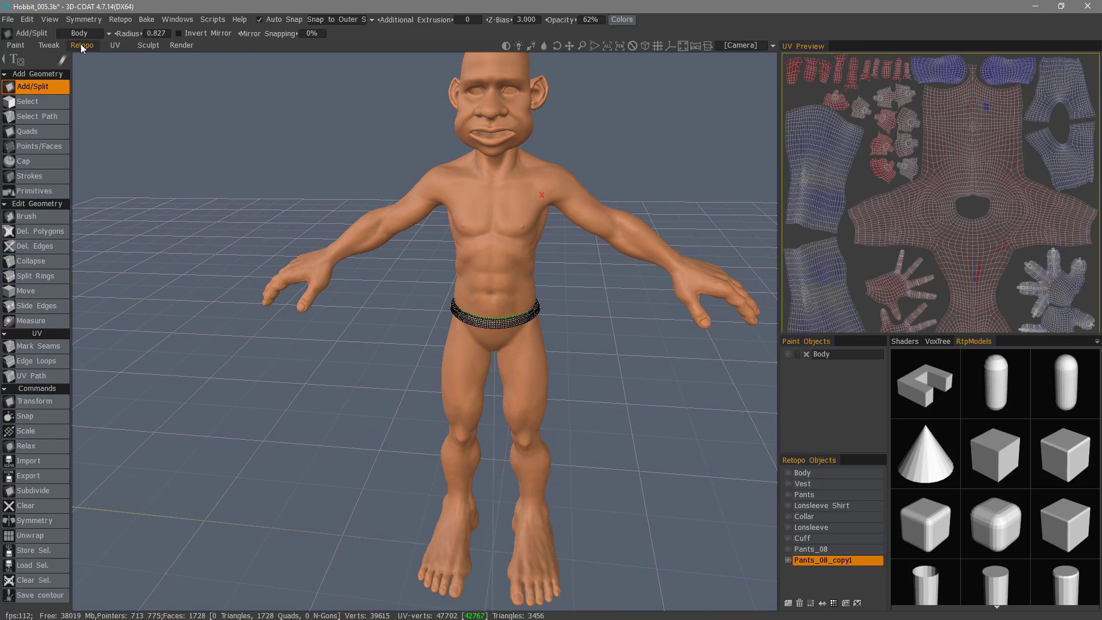
double_click(803, 560)
double_click(813, 560)
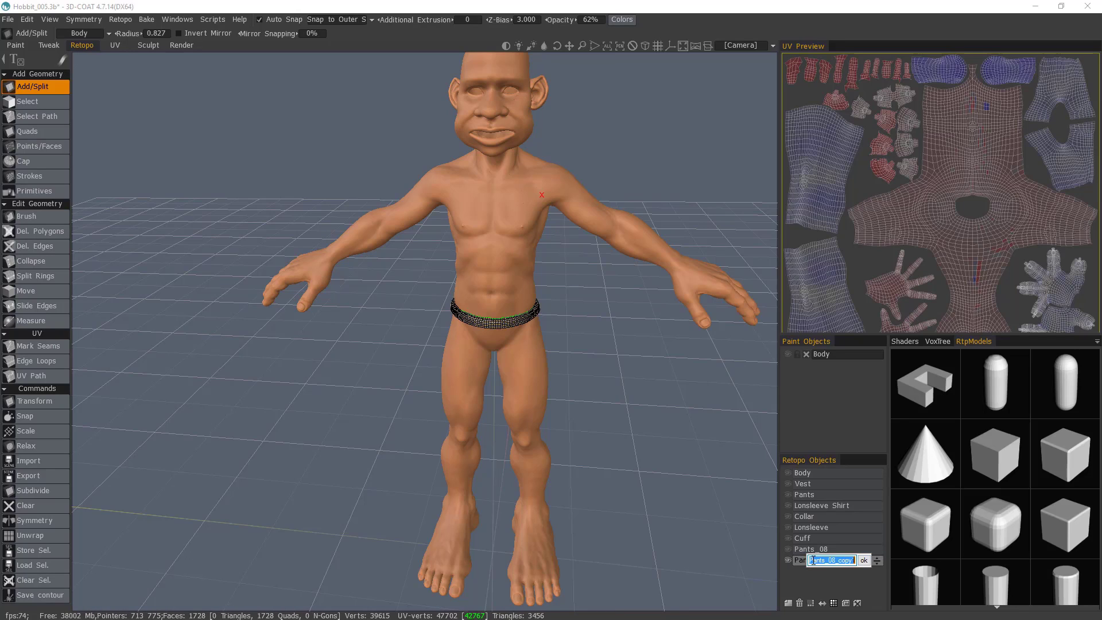
text(D)
key(Return)
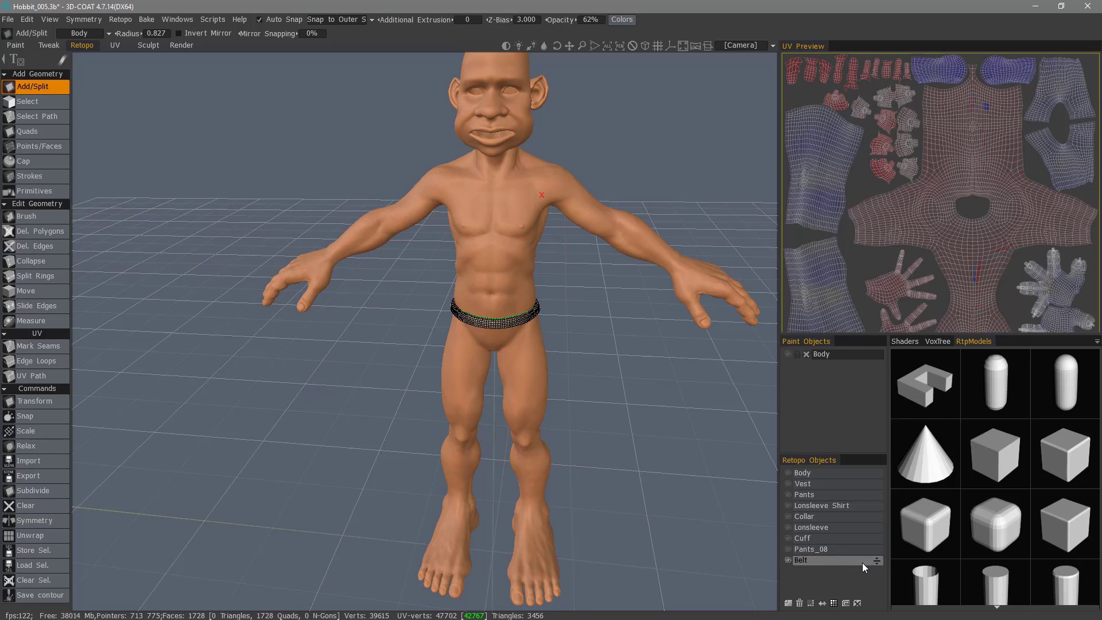
Store the Belt retopo object as a model in the Hobbit_Clothing folder.
click(1097, 341)
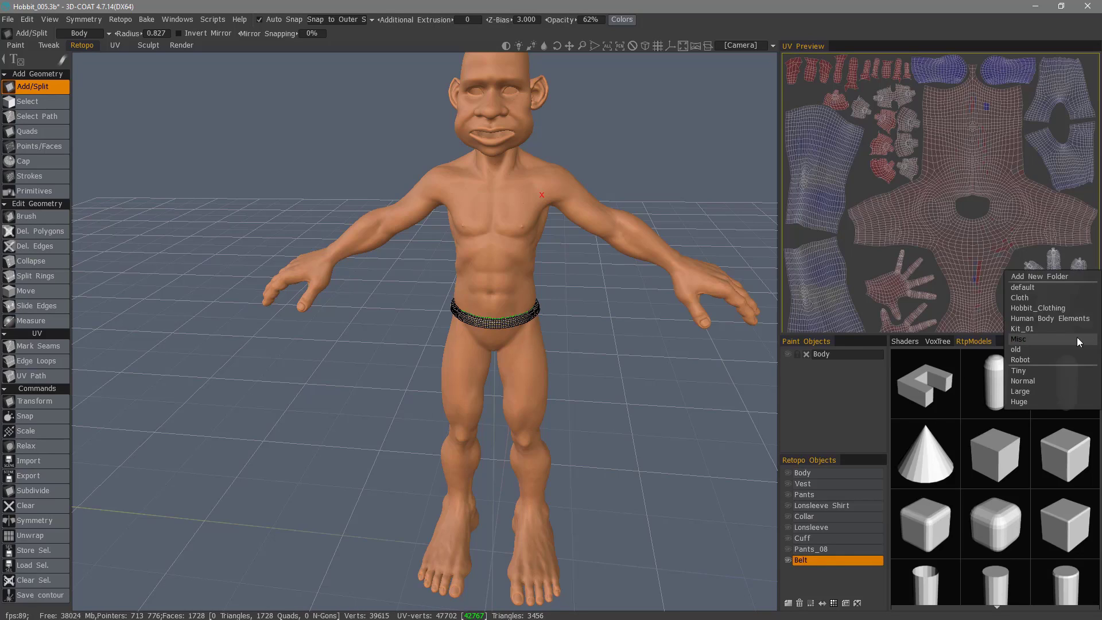
click(1042, 308)
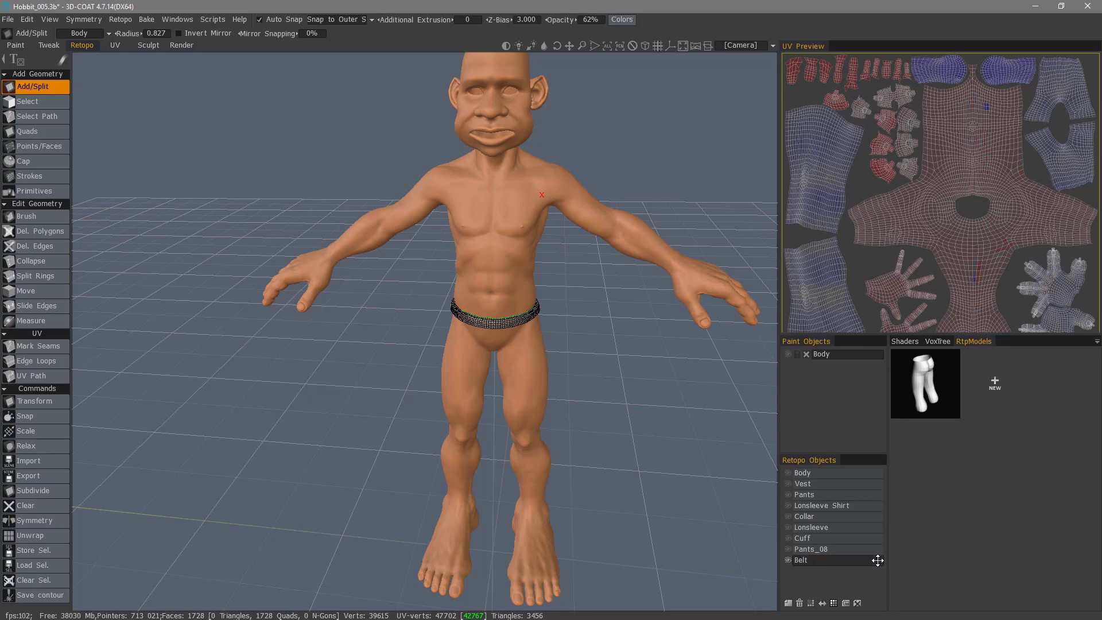
drag(868, 560, 1025, 427)
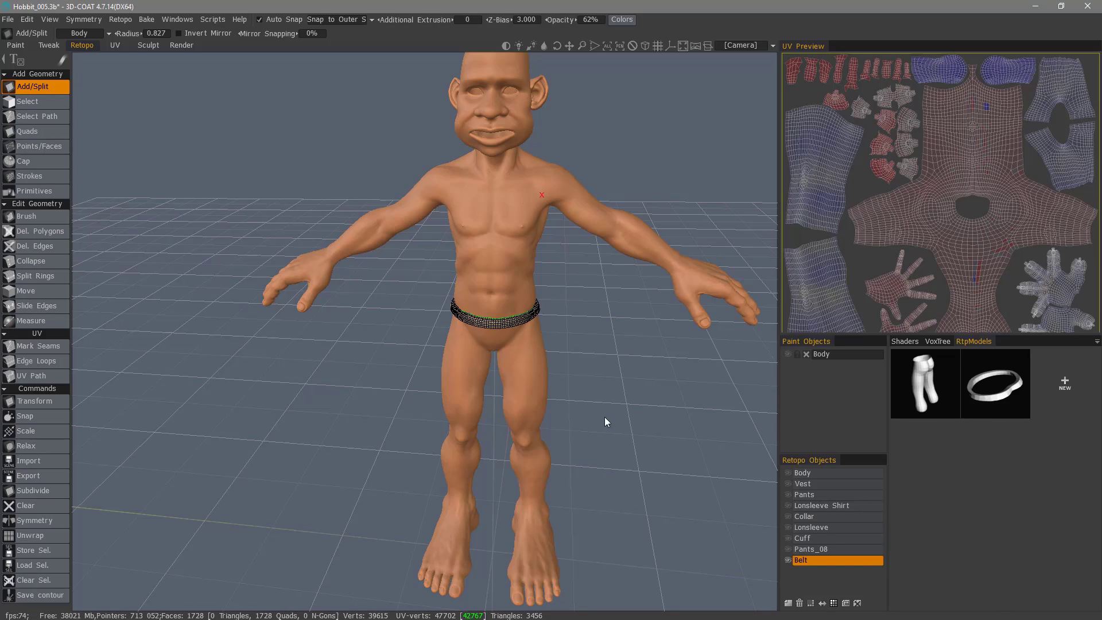
Hide the Belt retopo object, show and select Pants_08, and pick it from retopo as the cloth mesh in the Sculpt room.
click(787, 560)
click(788, 549)
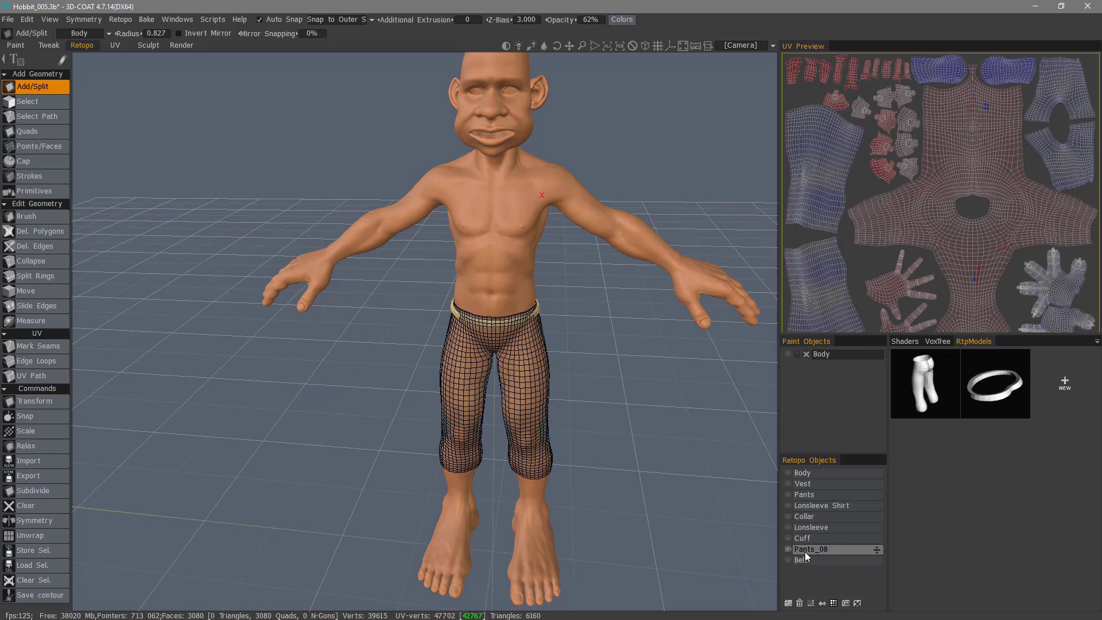
click(810, 549)
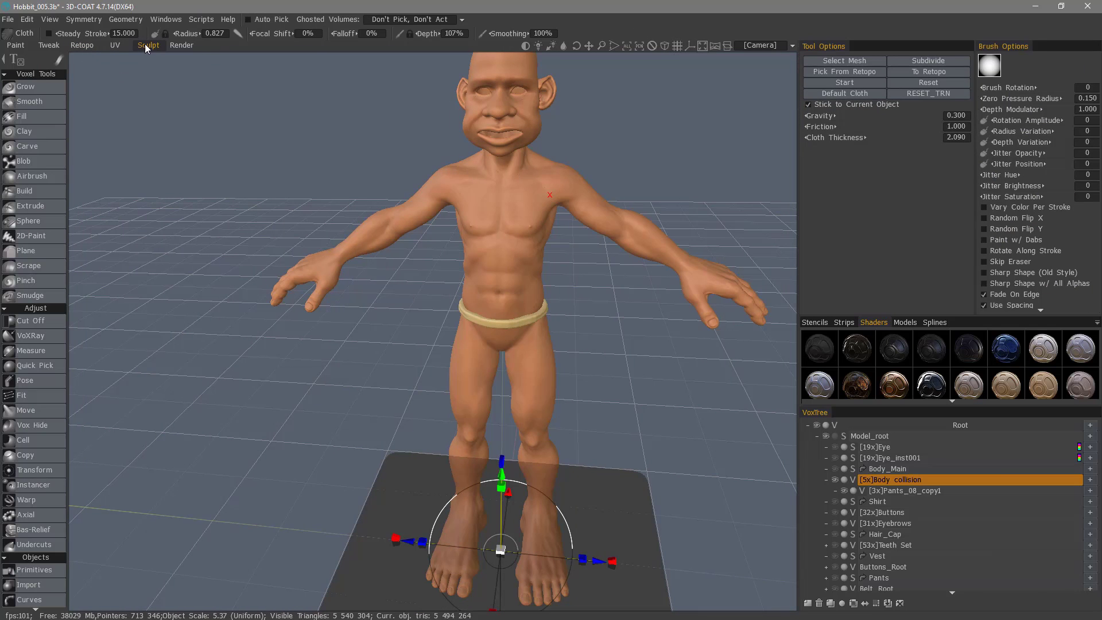
click(836, 72)
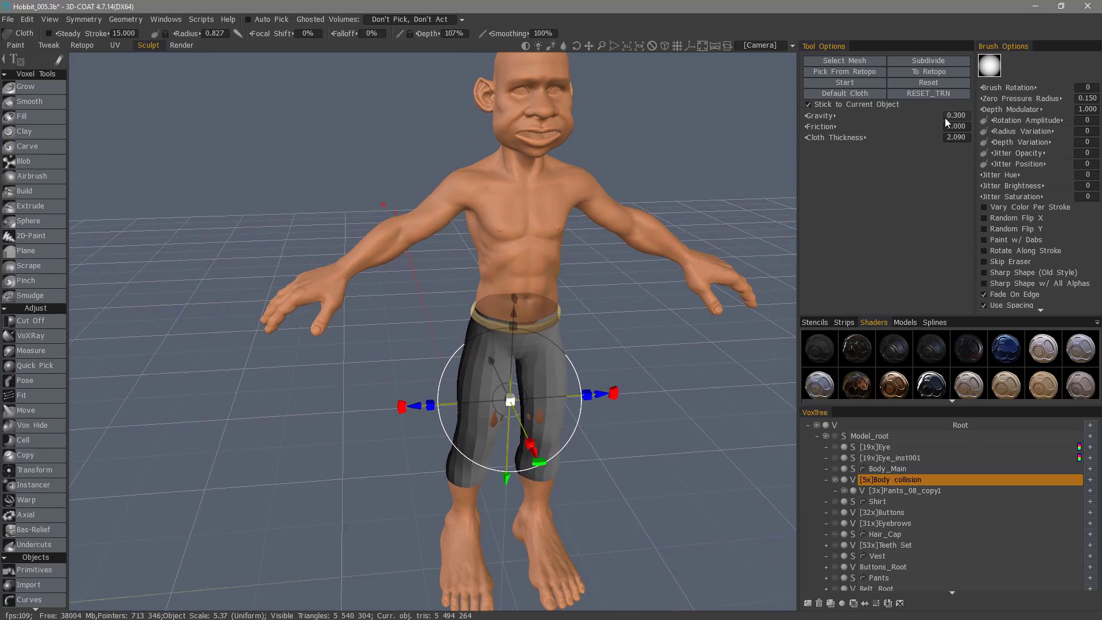
Set the cloth simulation's gravity to 0.5.
click(958, 116)
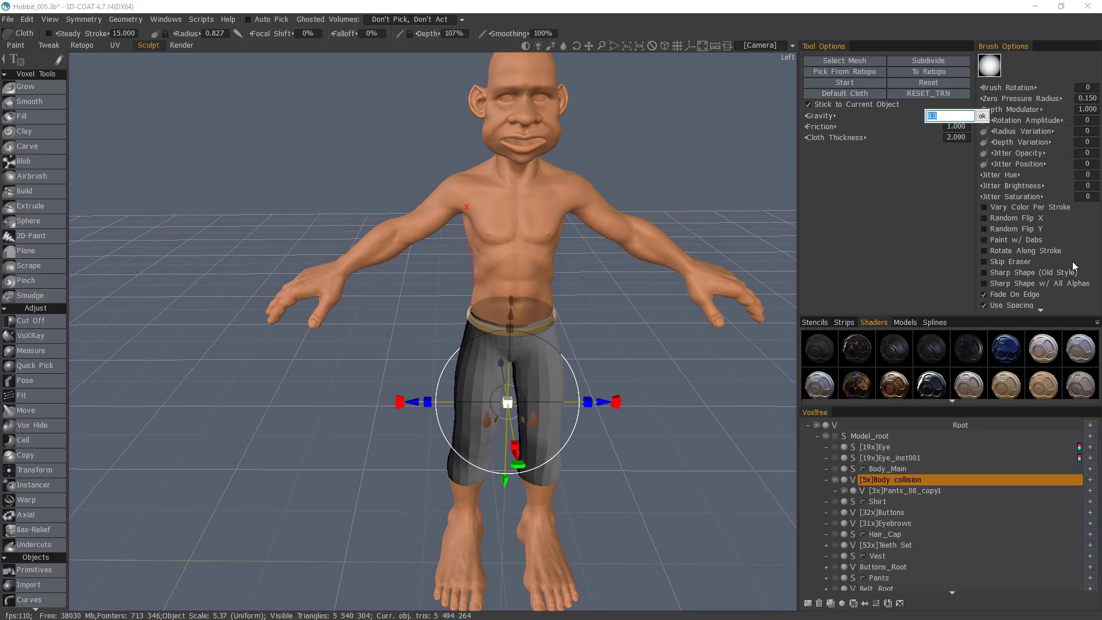
text(0.5)
key(Return)
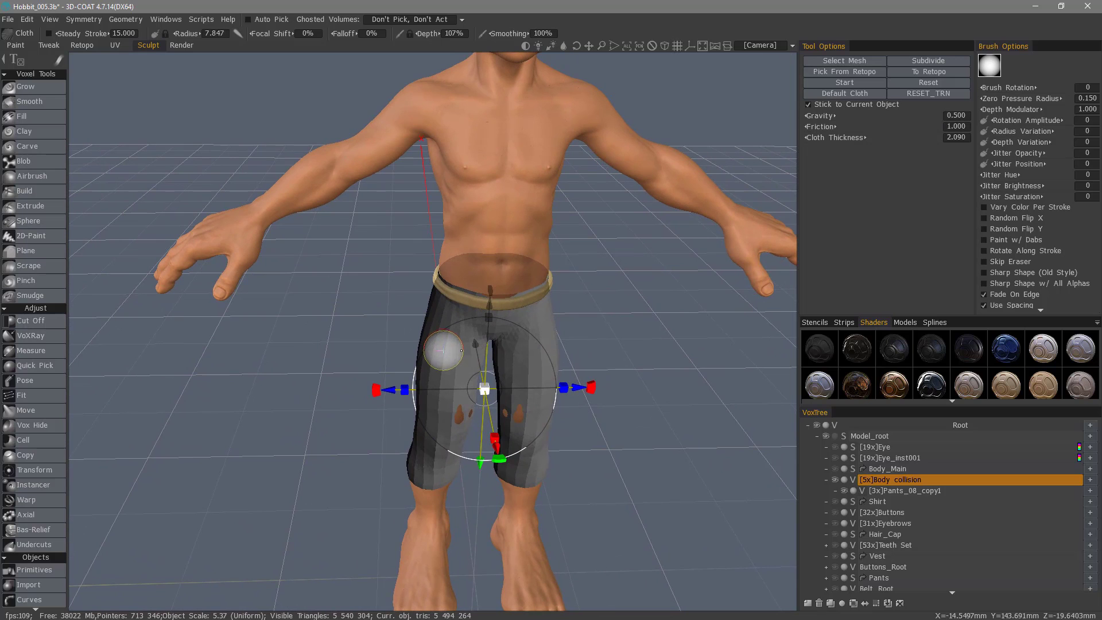
Choose the first soft round alpha for the brush and start the cloth simulation on the pants.
key(t)
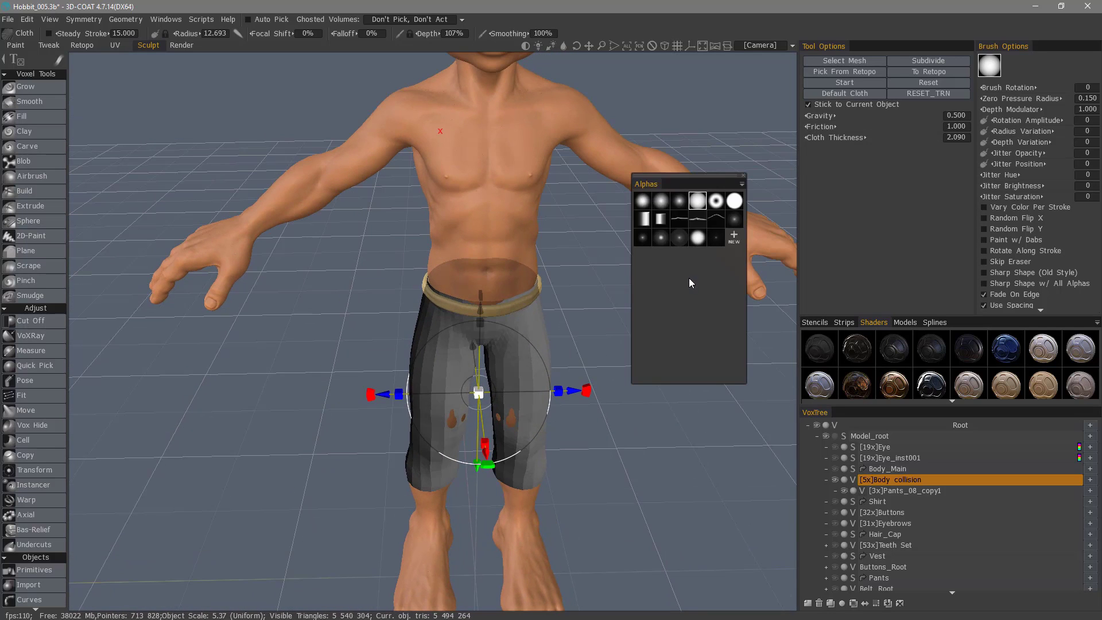
click(641, 205)
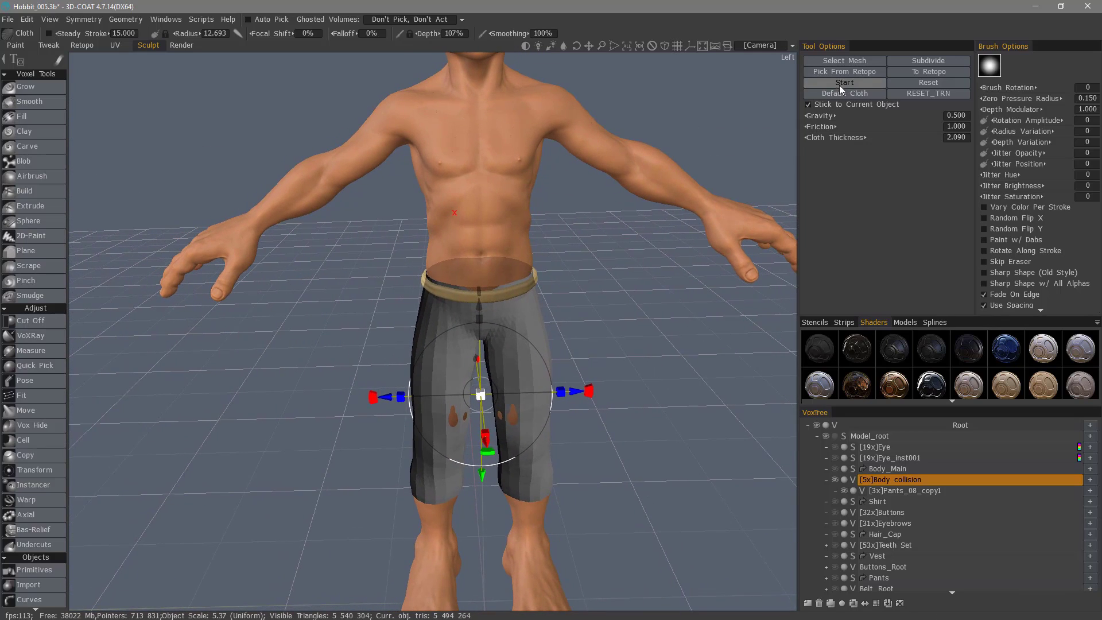
click(843, 84)
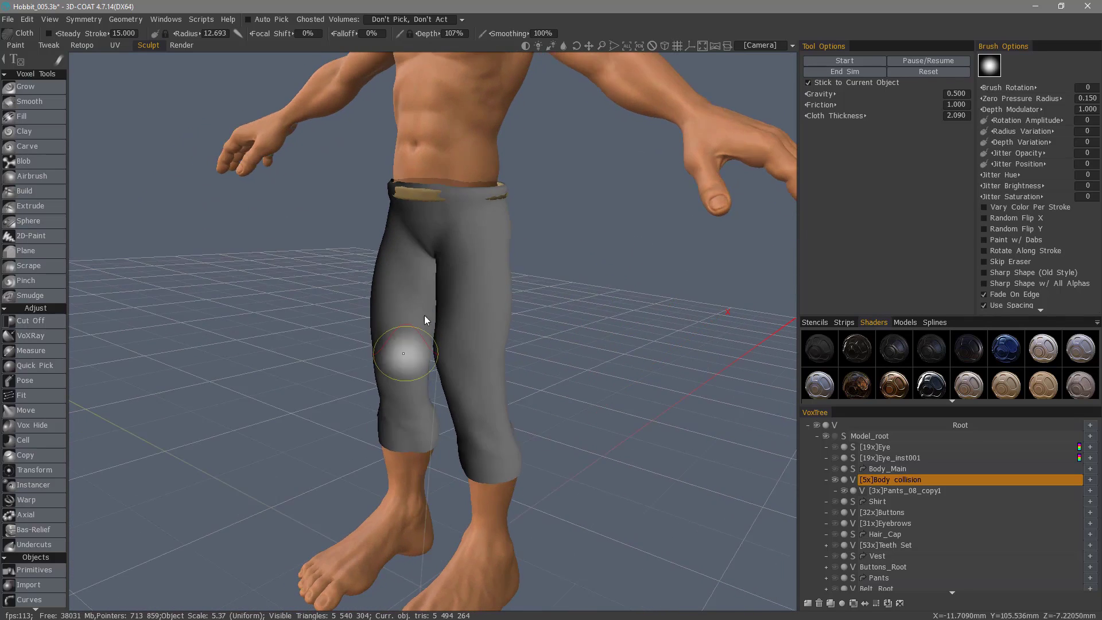
Brush folds into the back of the simulated pants leg from thigh to knee, with a radius of about 20 and 84% depth.
mouse_move(453, 426)
right_down()
mouse_move(452, 414)
mouse_move(482, 395)
mouse_move(504, 427)
right_up()
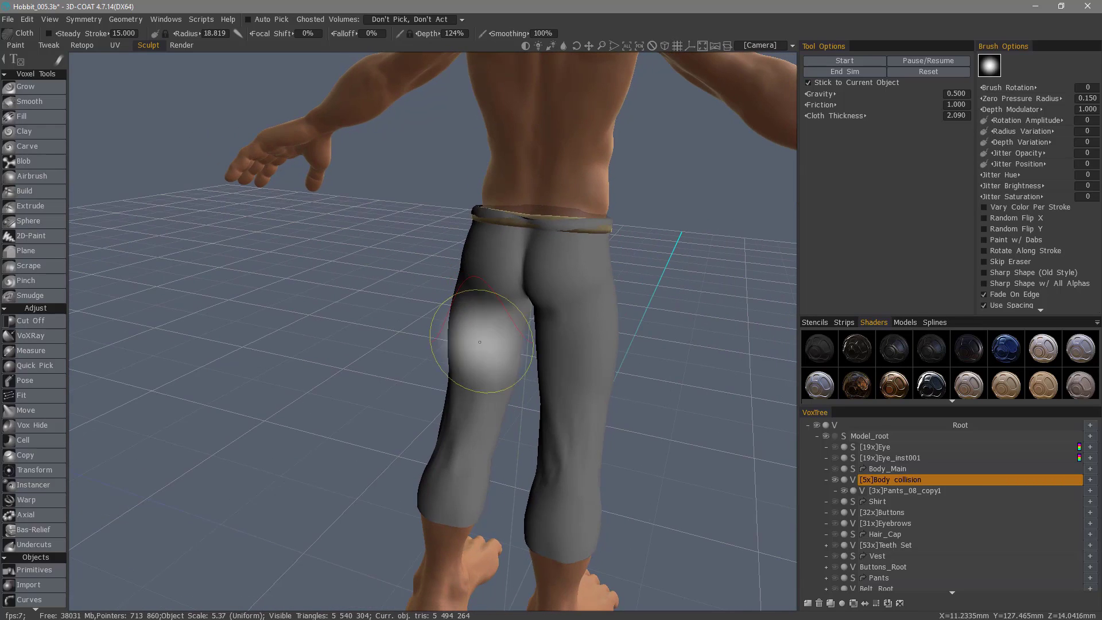
mouse_move(480, 342)
right_down()
mouse_move(545, 308)
mouse_move(459, 453)
mouse_move(508, 334)
mouse_move(465, 459)
mouse_move(492, 439)
mouse_move(492, 412)
right_up()
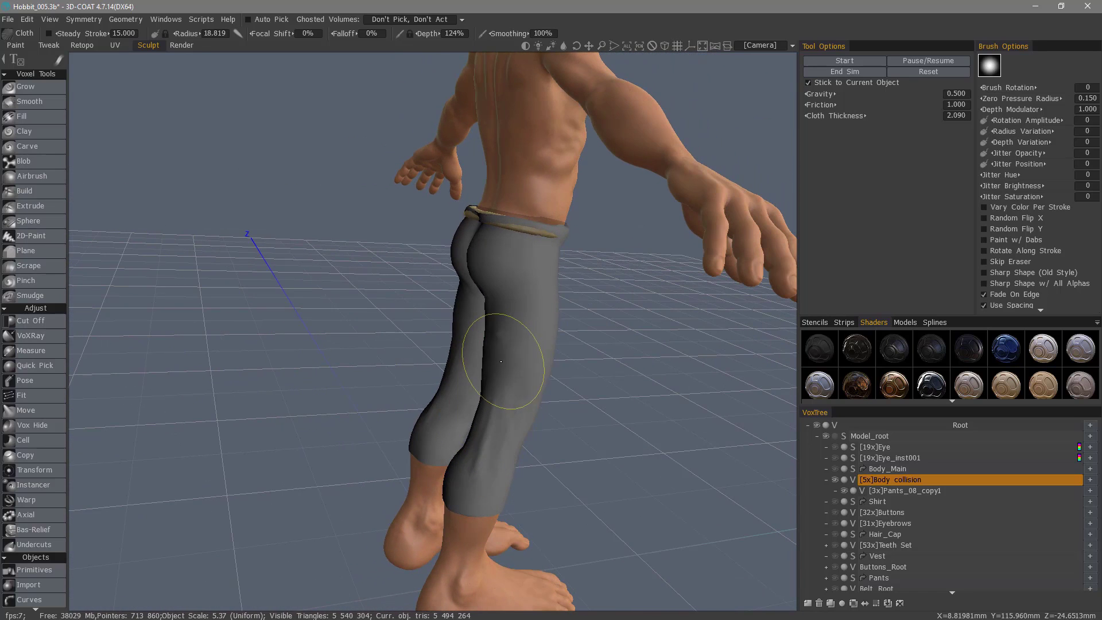
mouse_move(499, 362)
right_down()
mouse_move(542, 364)
mouse_move(548, 314)
right_up()
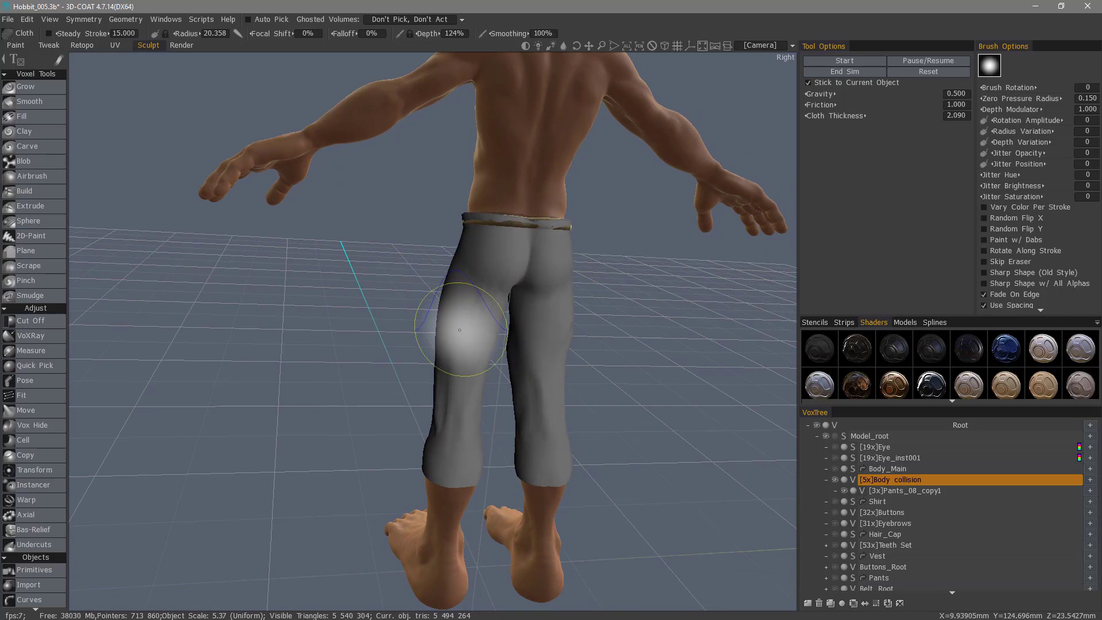
right_drag(459, 330, 452, 338)
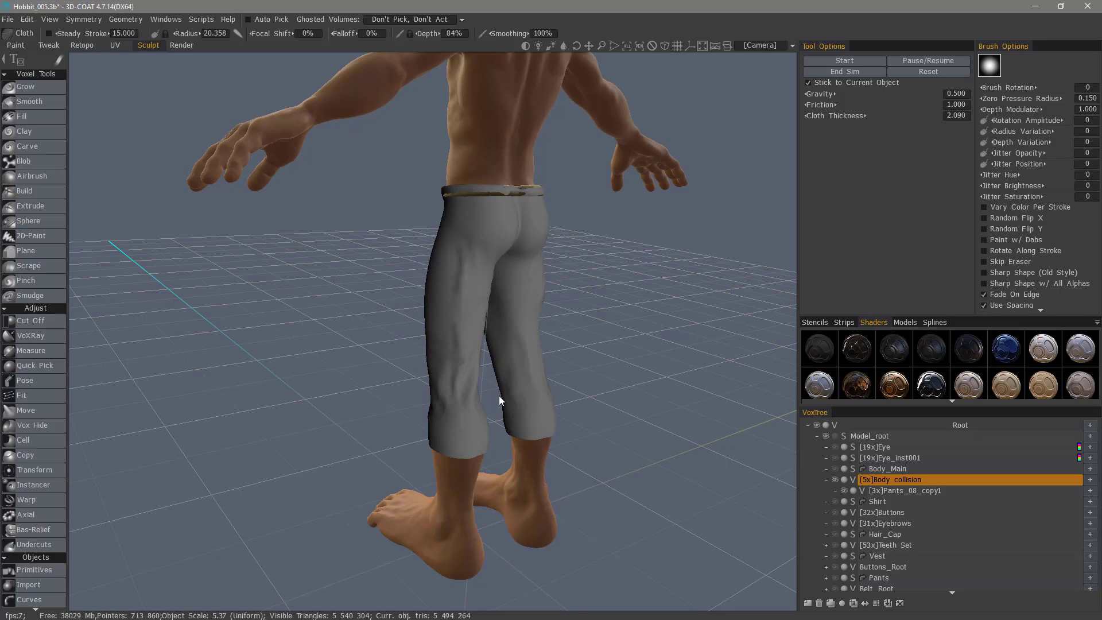
right_drag(449, 345, 471, 393)
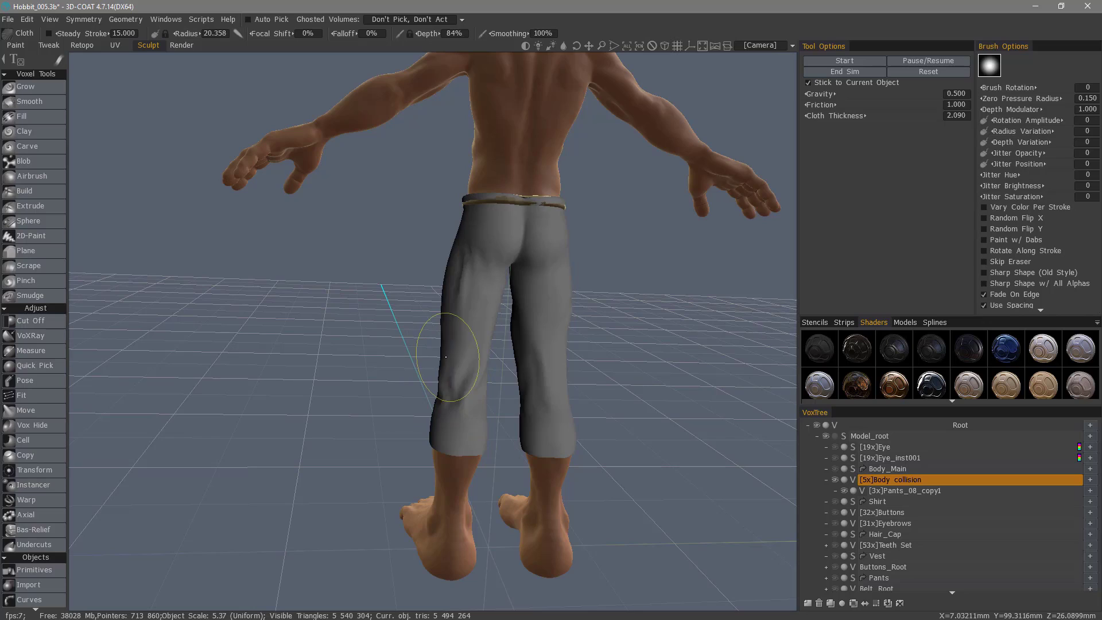
mouse_move(445, 356)
right_down()
mouse_move(391, 312)
mouse_move(414, 340)
mouse_move(383, 336)
mouse_move(442, 380)
right_up()
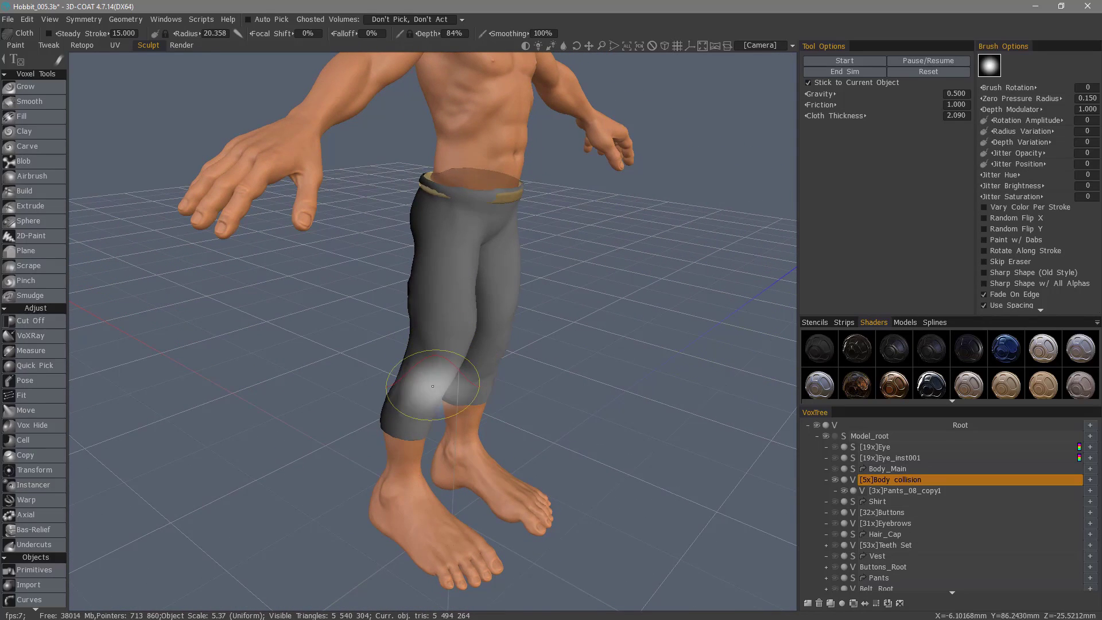
Brush folds into the simulated pants around the knee, outer side and back of the lower legs.
drag(433, 387, 436, 396)
mouse_move(419, 418)
right_down()
mouse_move(345, 430)
mouse_move(339, 401)
mouse_move(426, 393)
right_up()
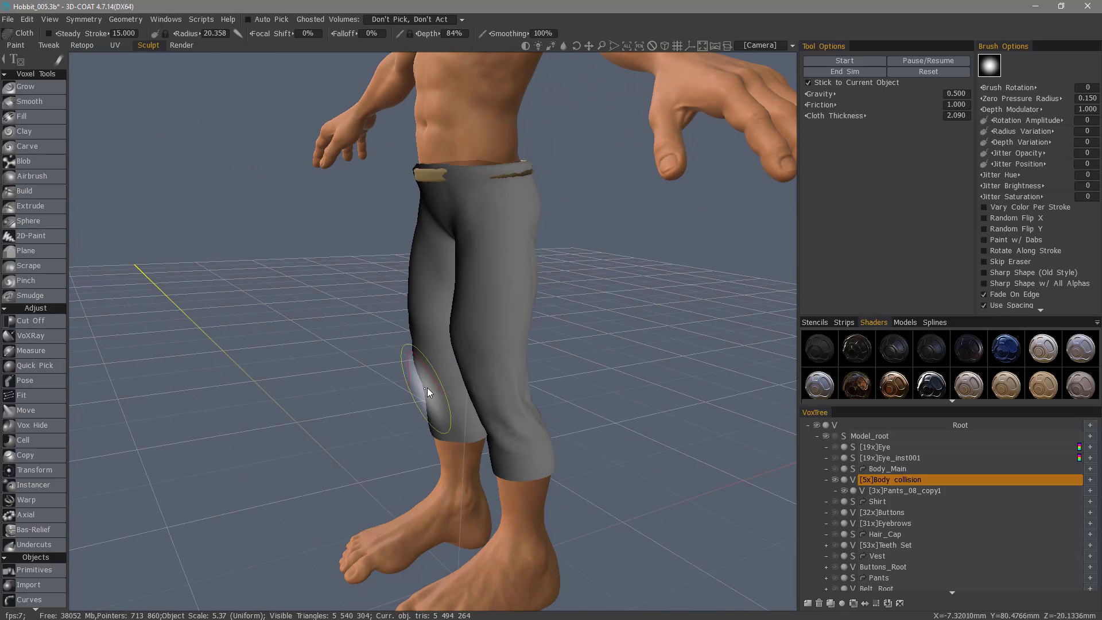
mouse_move(423, 385)
mouse_down()
mouse_move(419, 374)
mouse_move(418, 384)
mouse_up()
right_drag(376, 419, 403, 414)
alt+drag(403, 414, 505, 425)
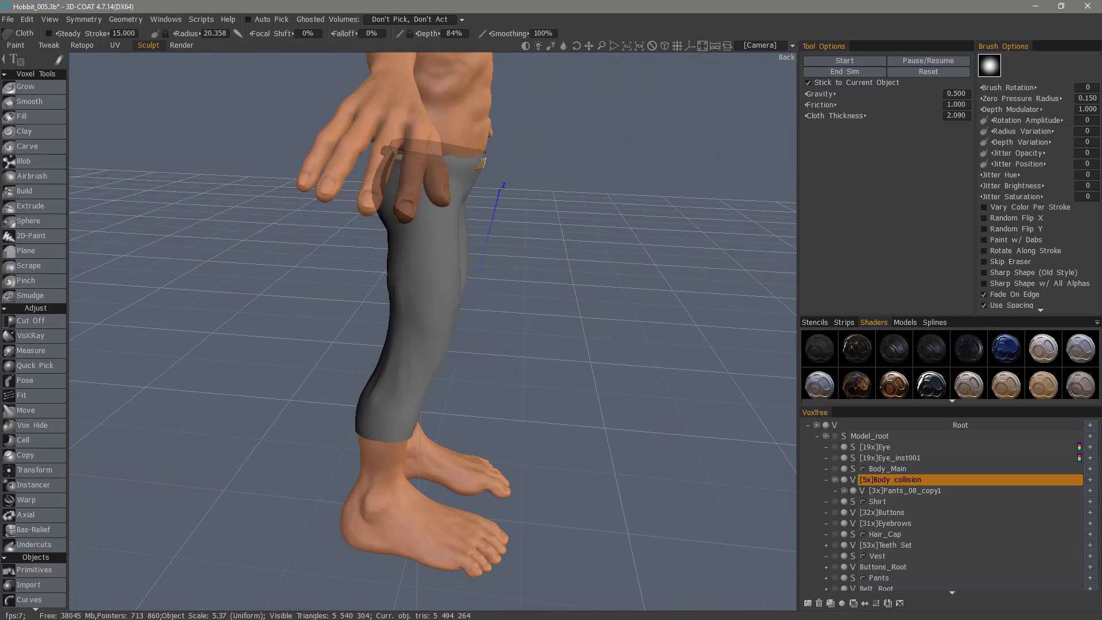
mouse_move(447, 329)
mouse_down()
mouse_move(405, 327)
mouse_move(394, 313)
mouse_up()
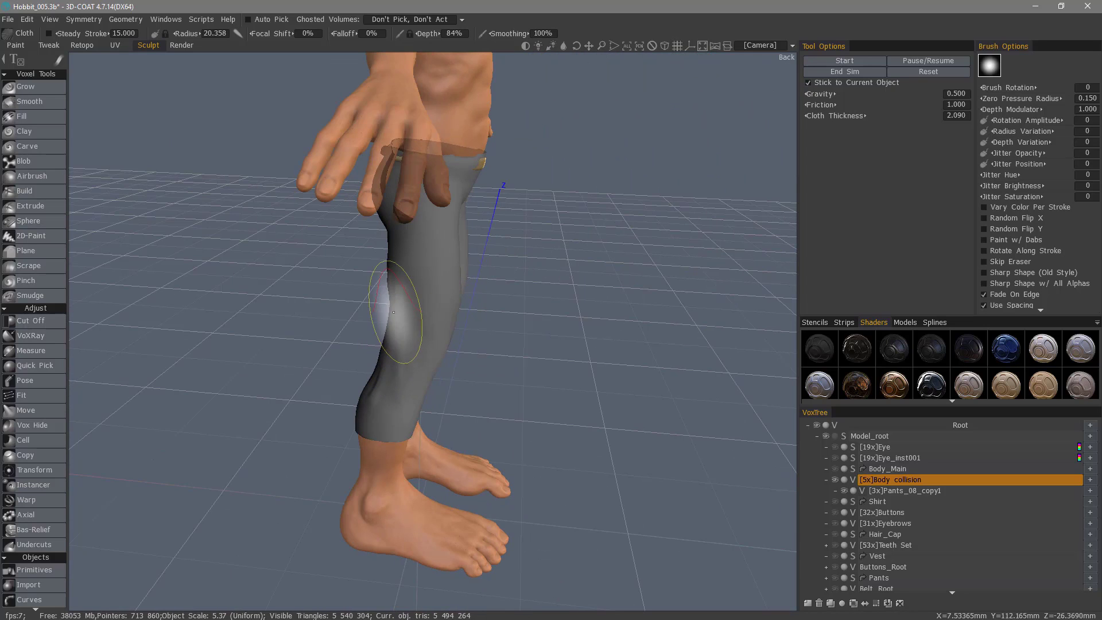
right_drag(389, 305, 392, 93)
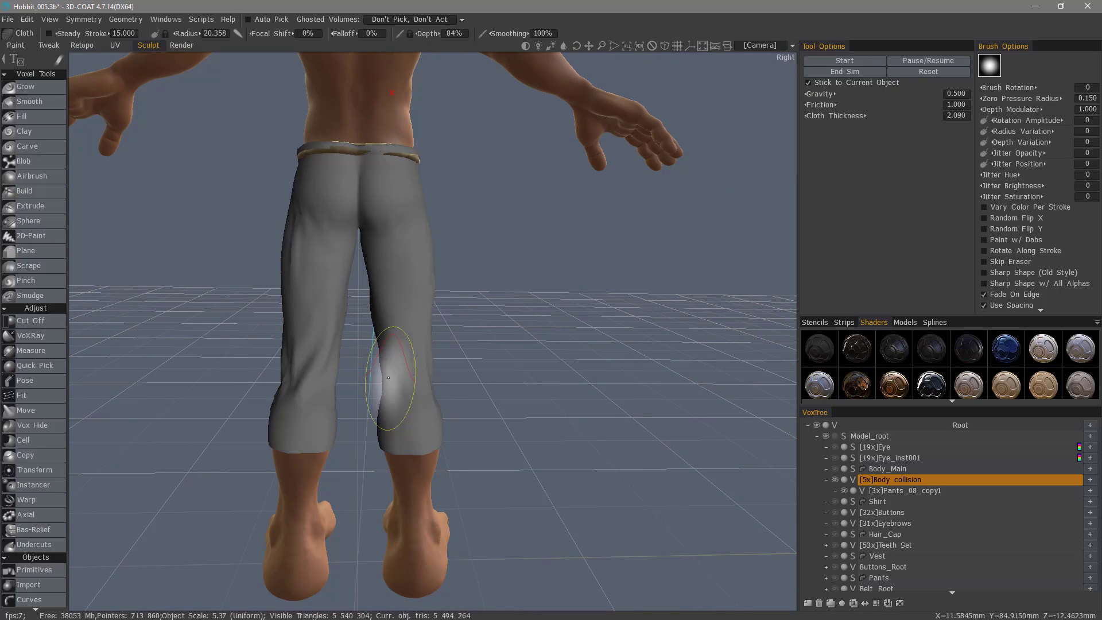
middle_drag(152, 367, 209, 371)
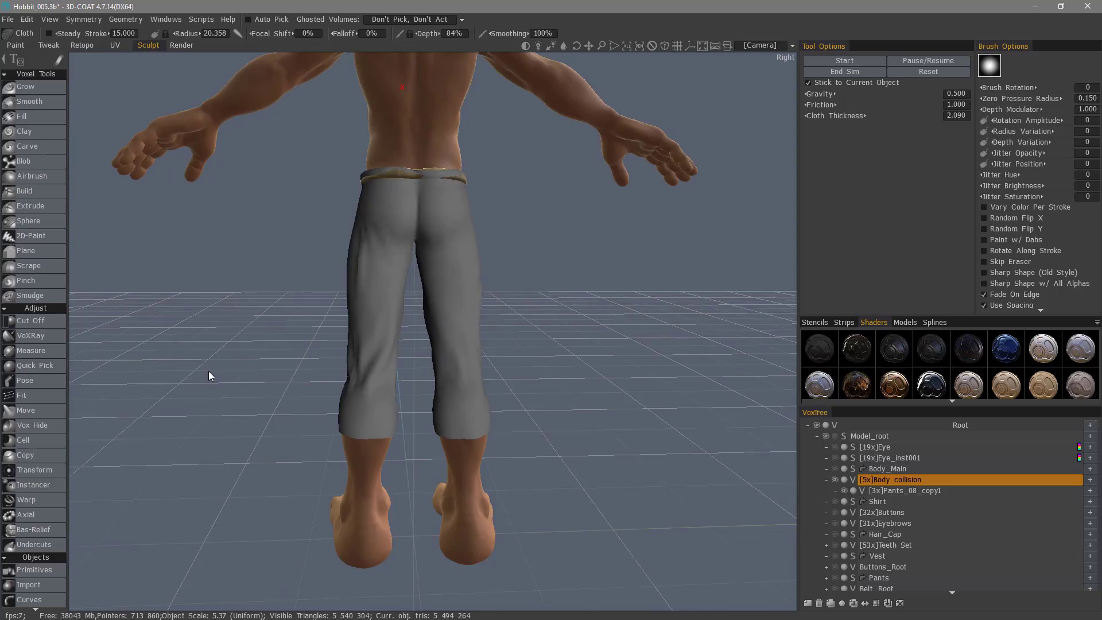
Brush folds into the front thighs and crotch of the simulated pants at 85% depth with a radius of about 14–18, and end the simulation.
mouse_move(209, 371)
mouse_down()
mouse_move(367, 387)
mouse_move(534, 305)
mouse_move(528, 283)
mouse_up()
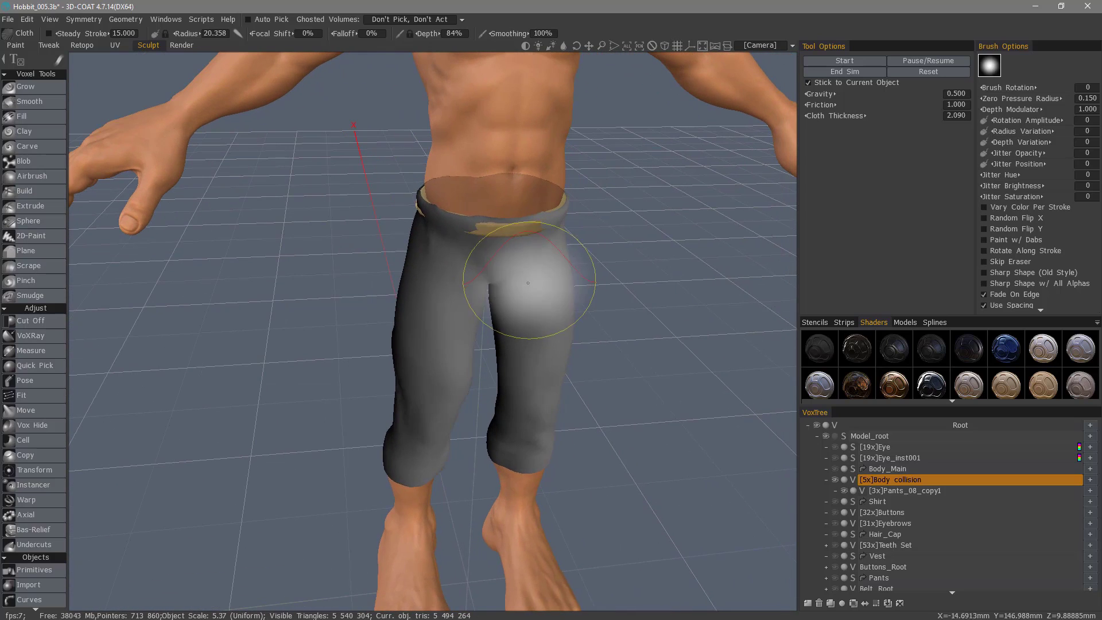
mouse_move(525, 284)
right_down()
mouse_move(467, 270)
mouse_move(529, 295)
mouse_move(521, 278)
mouse_move(492, 307)
mouse_move(554, 270)
mouse_move(505, 267)
mouse_move(525, 288)
mouse_move(444, 266)
mouse_move(467, 283)
mouse_move(369, 278)
mouse_move(396, 252)
mouse_move(477, 299)
right_up()
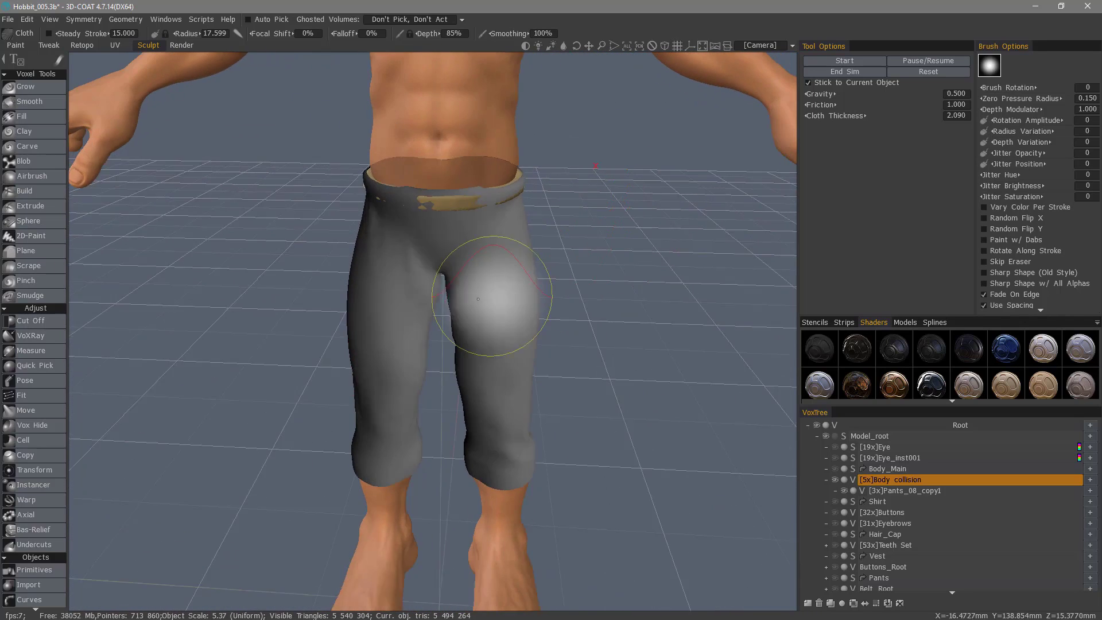
alt+drag(477, 298, 506, 276)
right_drag(504, 275, 486, 268)
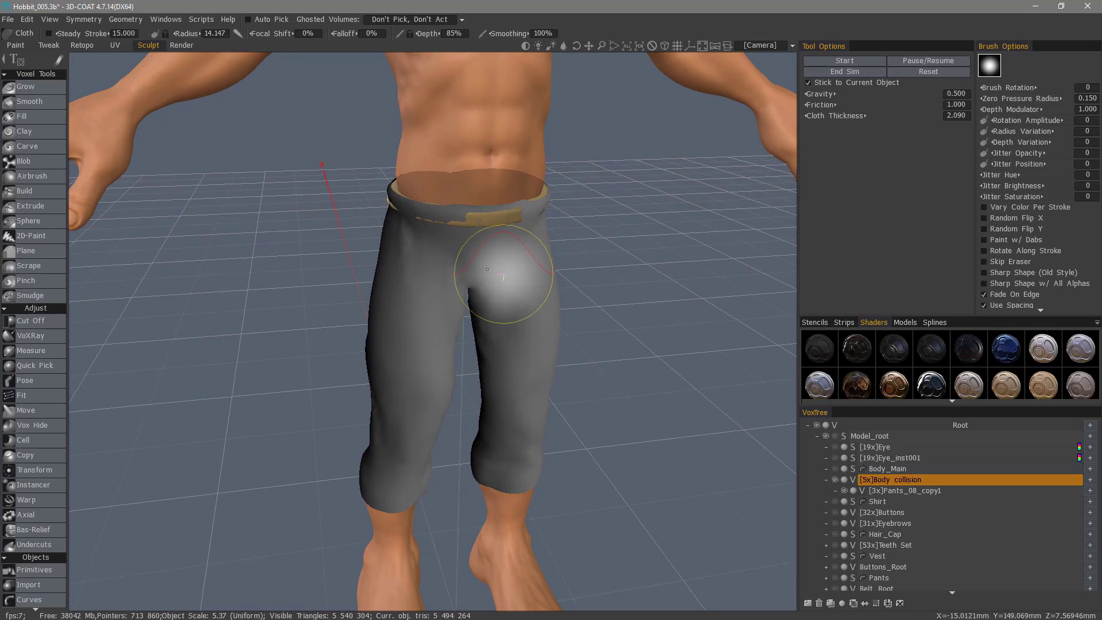
alt+drag(511, 272, 425, 287)
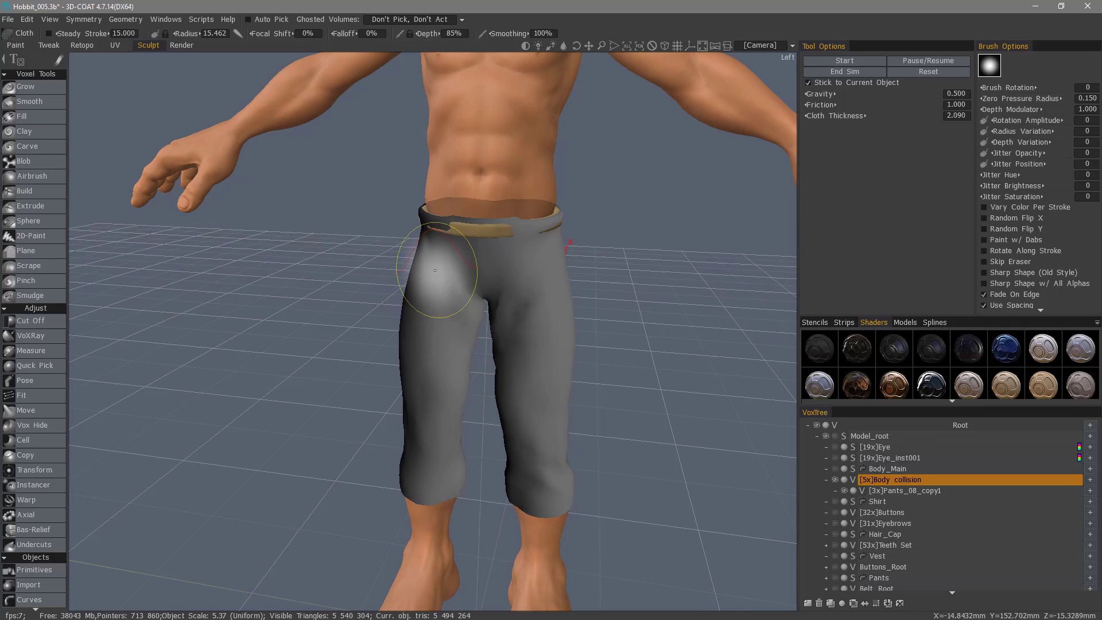
right_drag(425, 268, 574, 201)
click(835, 74)
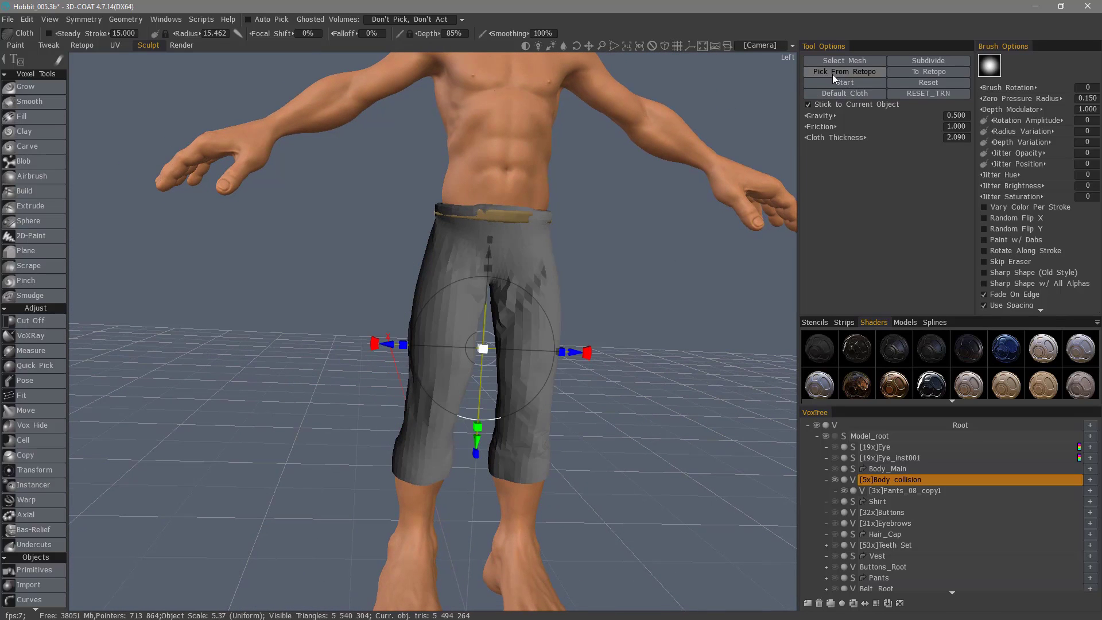
Set the cloth simulation's gravity to 0.2 and friction to 0.7.
right_drag(664, 234, 764, 172)
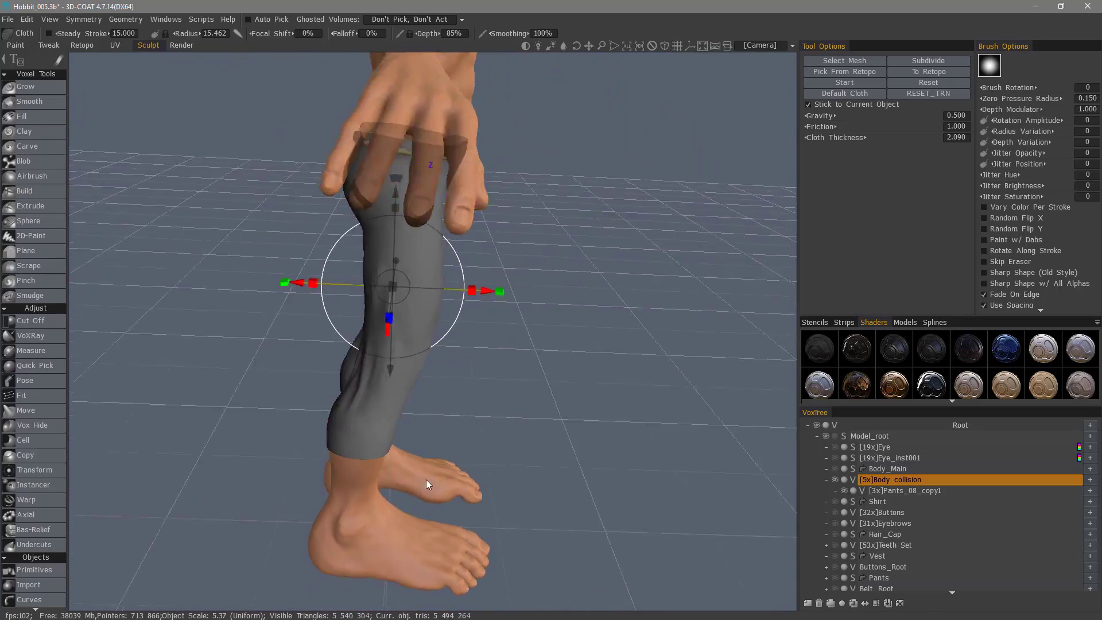
drag(821, 115, 809, 116)
drag(839, 127, 827, 131)
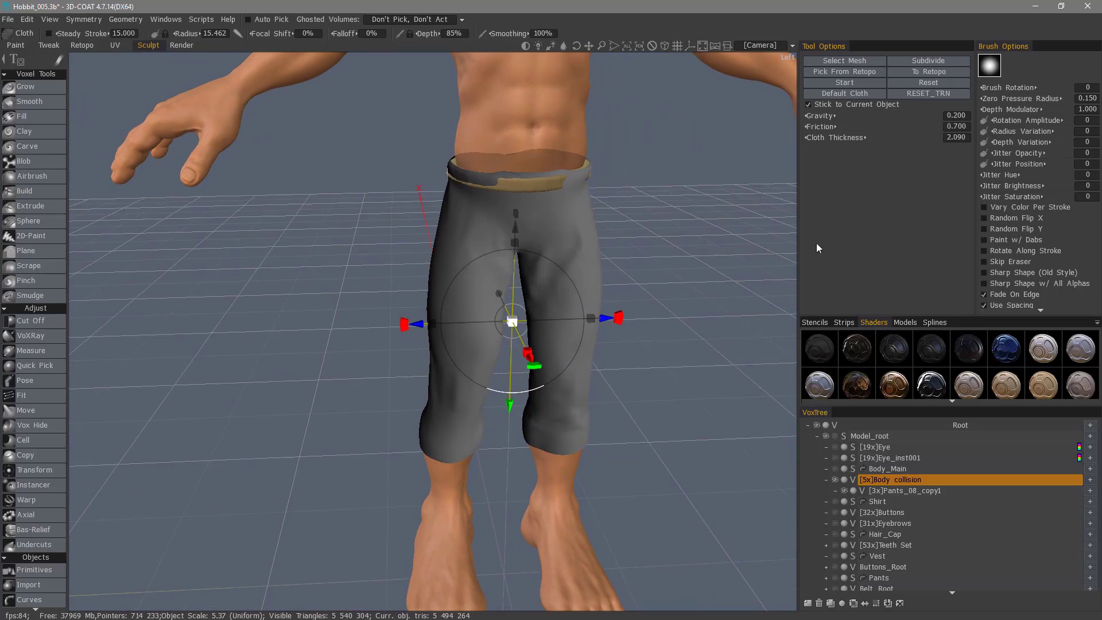
Add a new empty volume to the sculpt tree and raise its resolution to 8x.
click(808, 606)
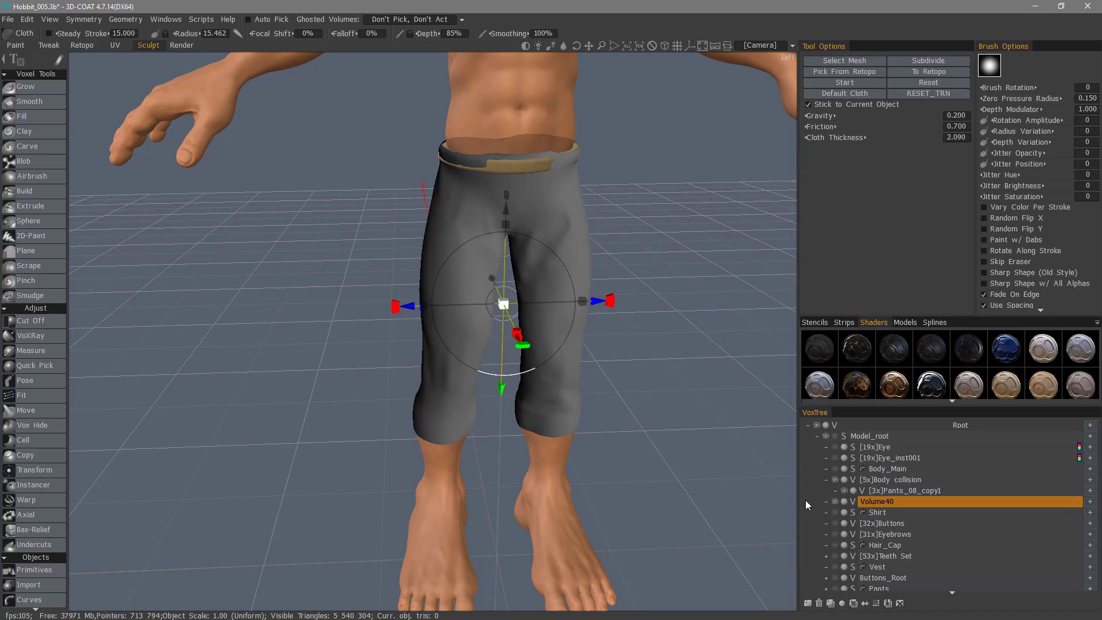
click(877, 603)
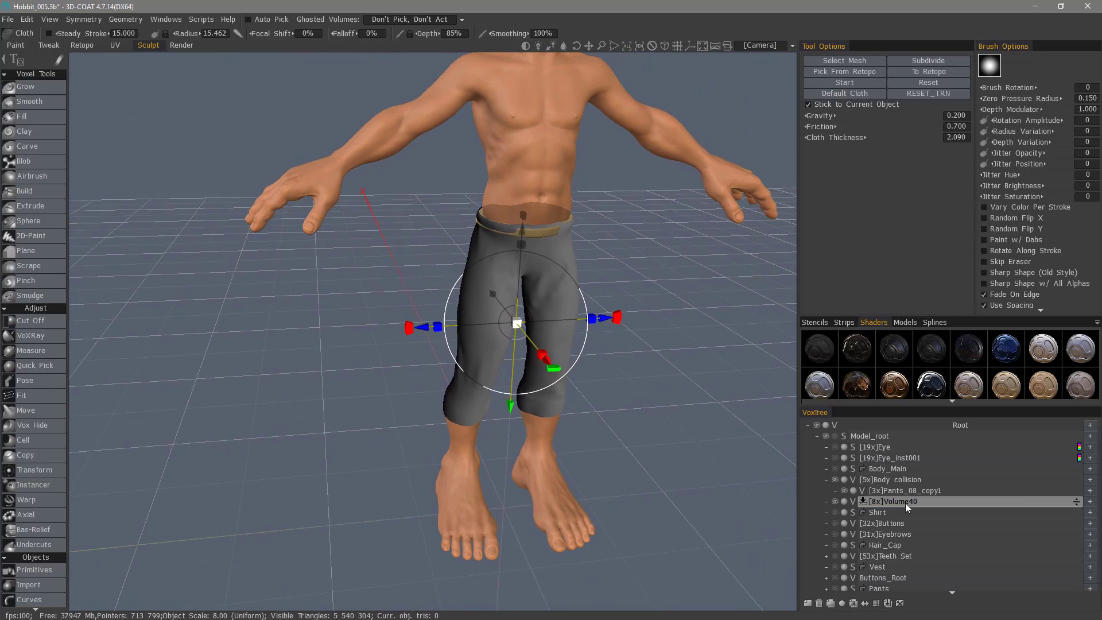
Try merging the simulated pants into the new volume at 2.09 cloth thickness, inspect the mesh from below and in front, and clear the volume.
key(Return)
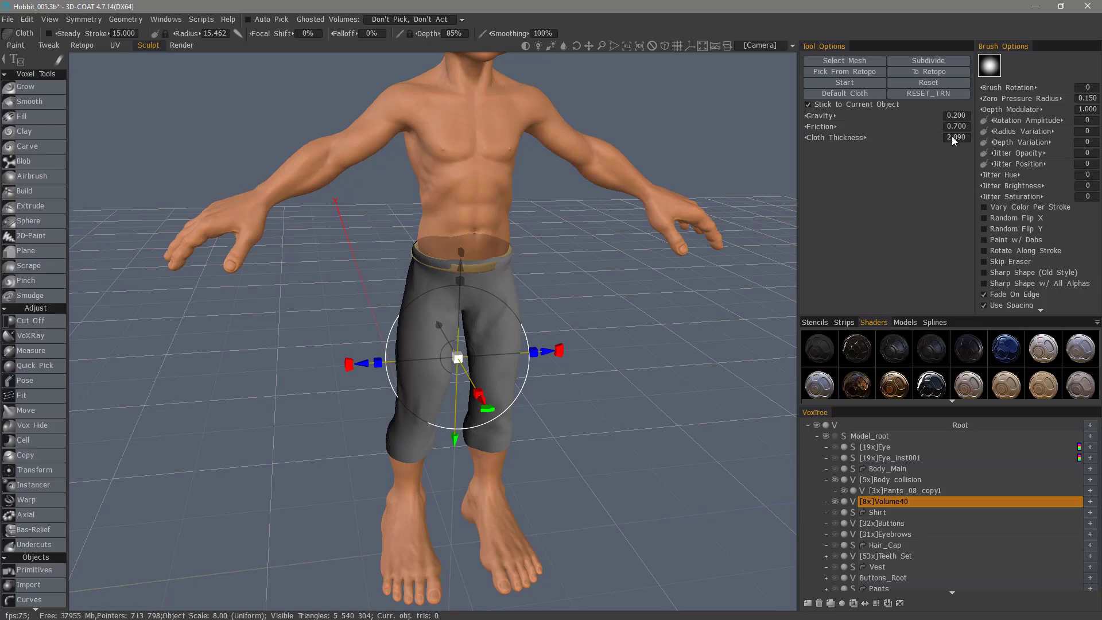
drag(353, 274, 409, 260)
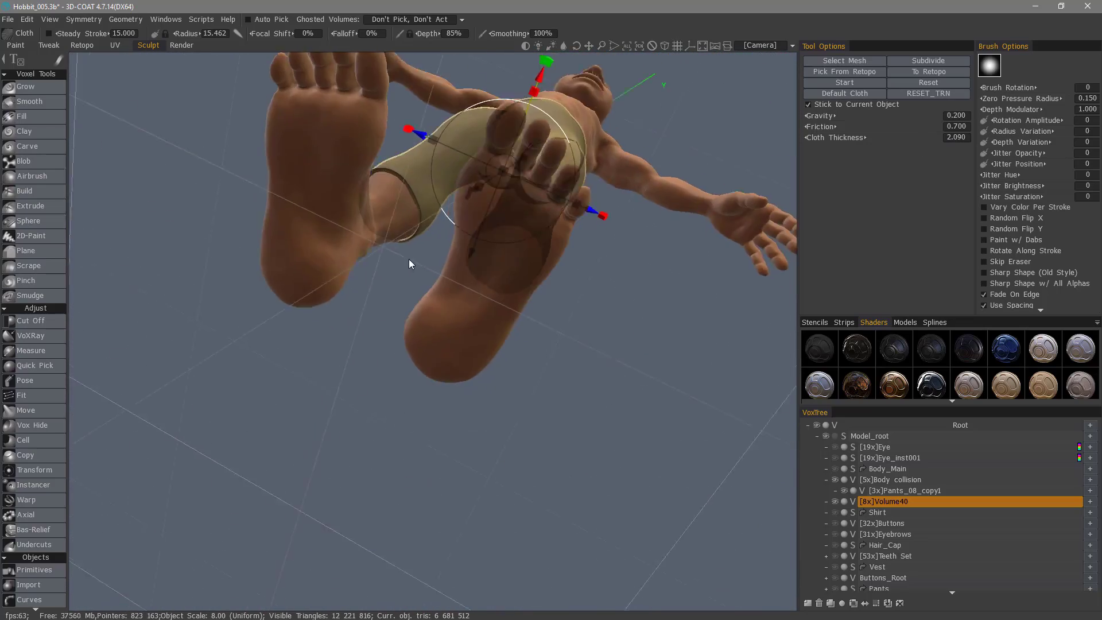
right_drag(408, 259, 467, 343)
drag(467, 342, 746, 552)
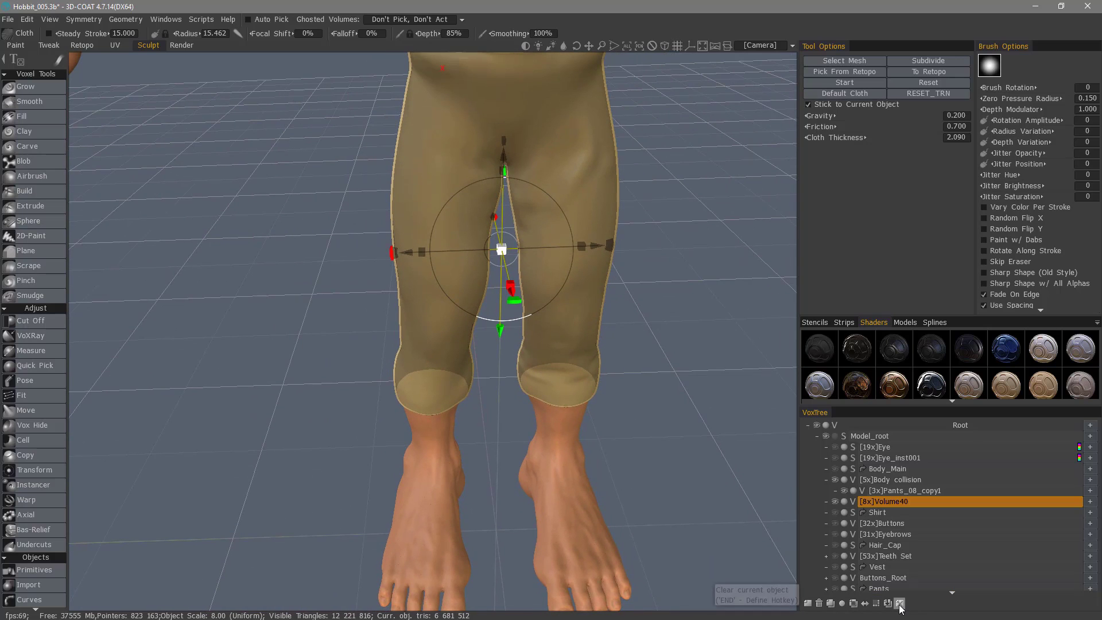
click(901, 604)
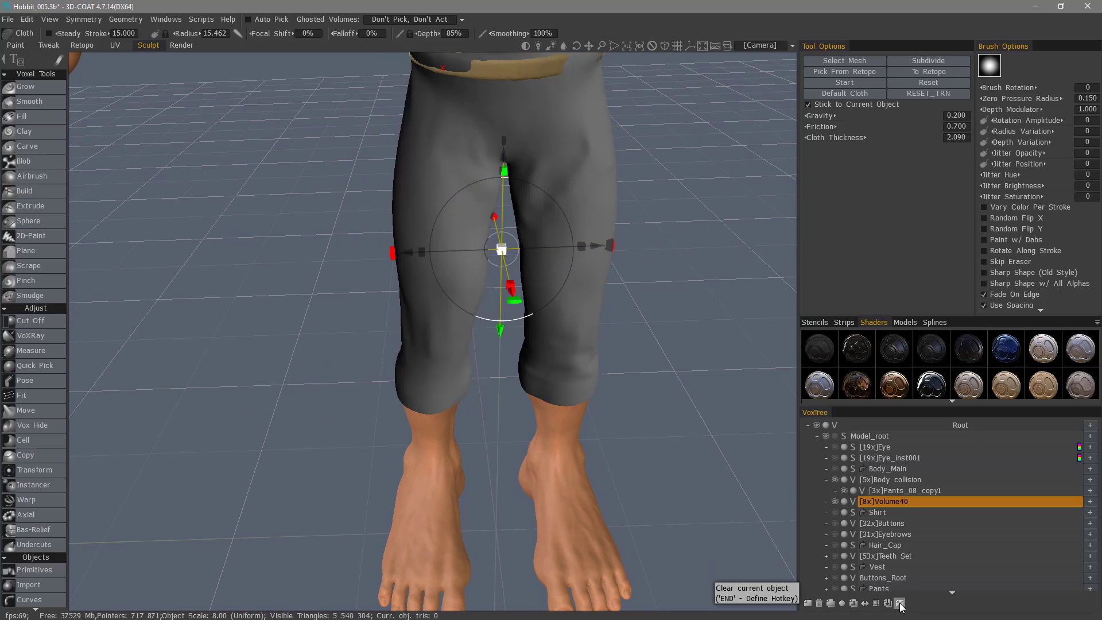
Set the cloth thickness to 0.6 and merge the simulated pants into the empty 8x volume.
scroll(714, 291, down, 5)
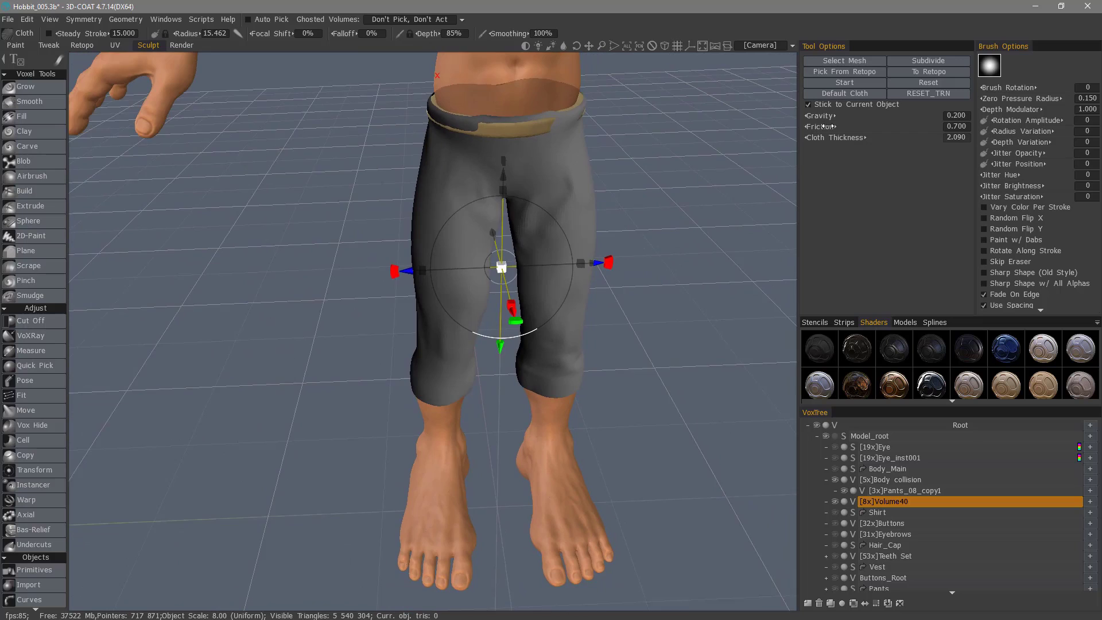
click(954, 137)
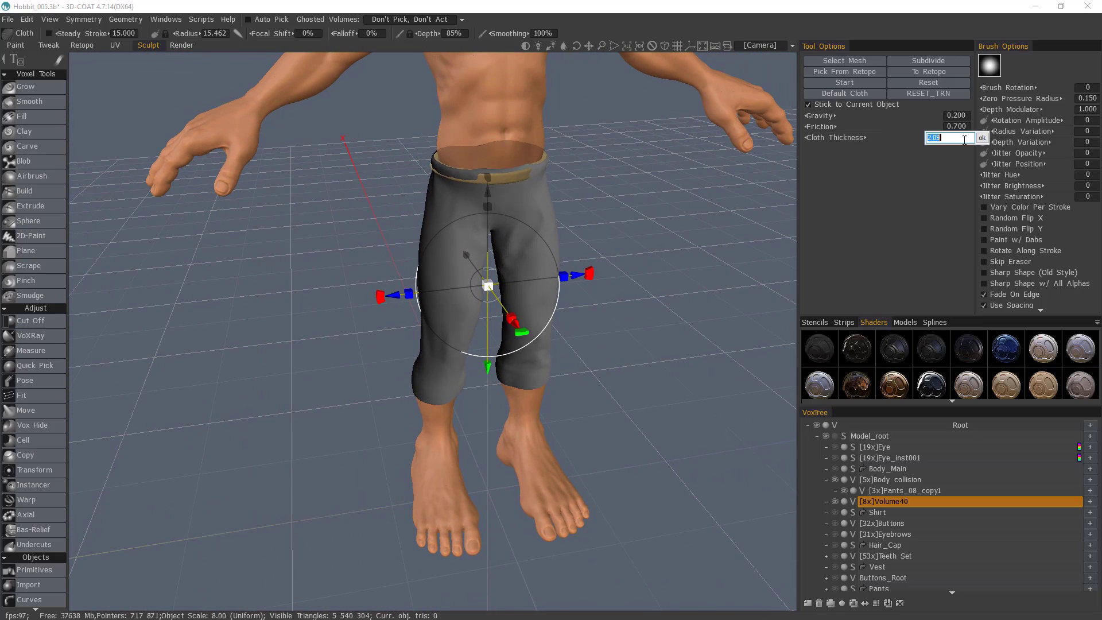
text(.6)
click(982, 139)
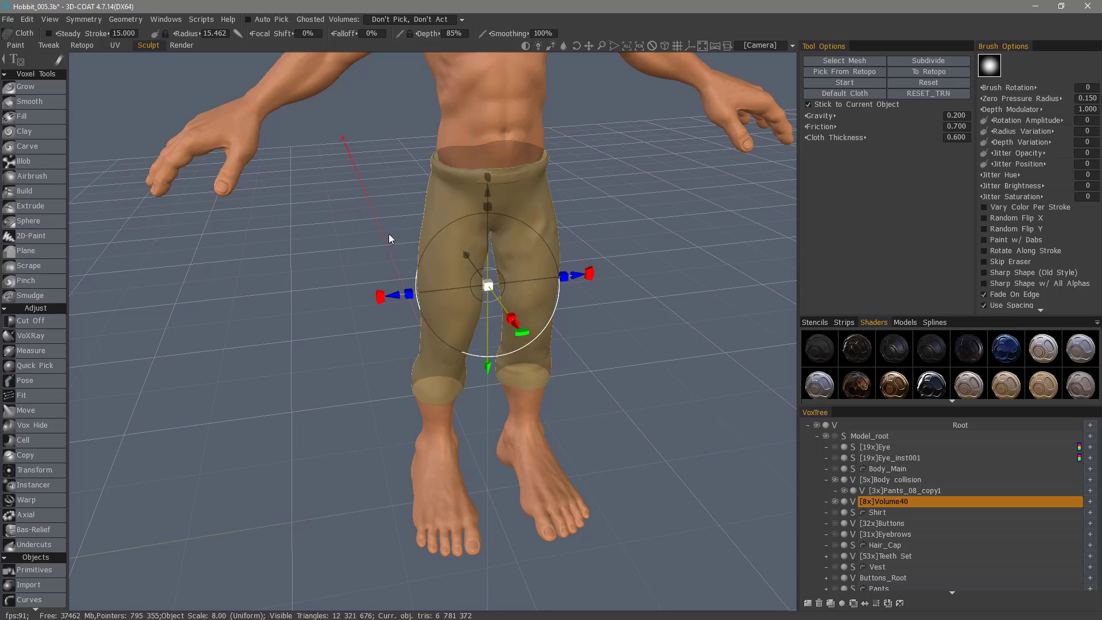
Convert the merged pants volume to surface mode and show Body_Main in place of the collision body.
drag(394, 235, 343, 200)
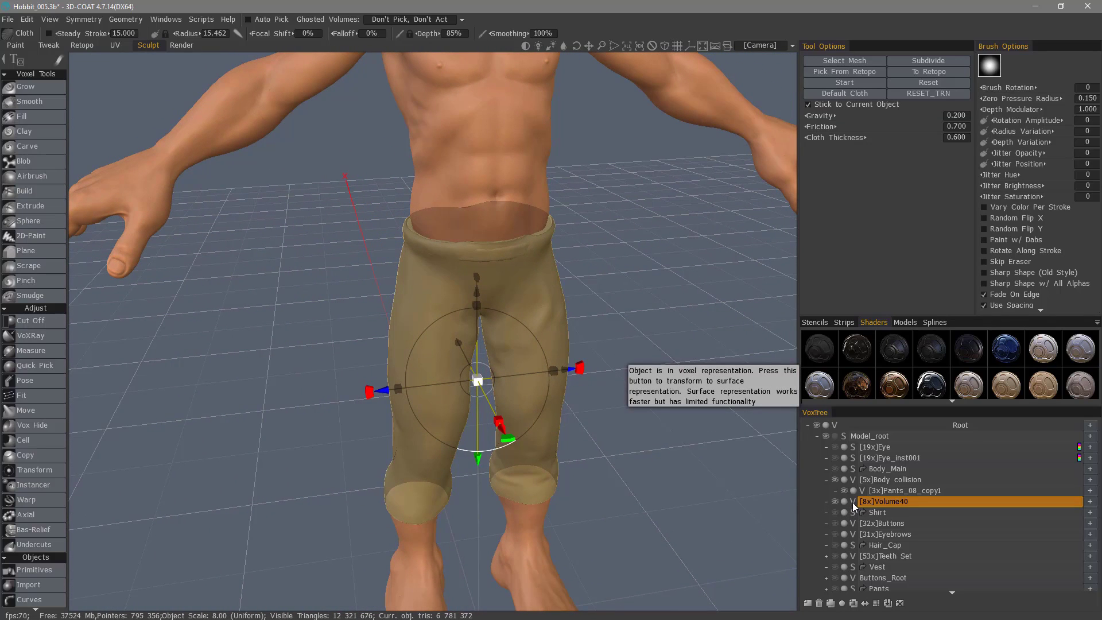
click(853, 502)
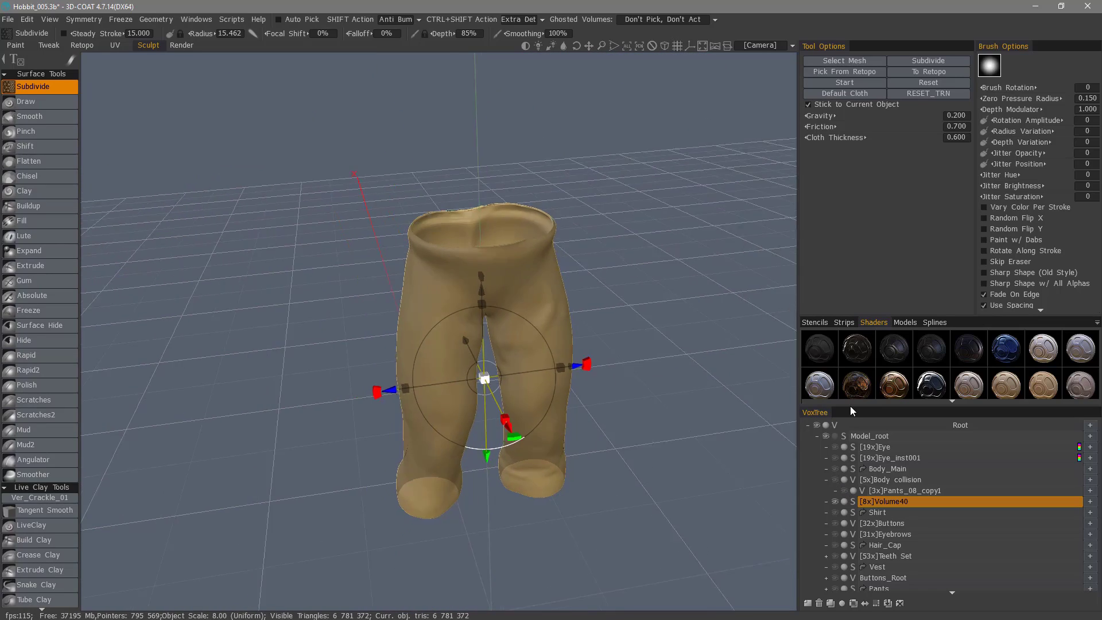
click(835, 469)
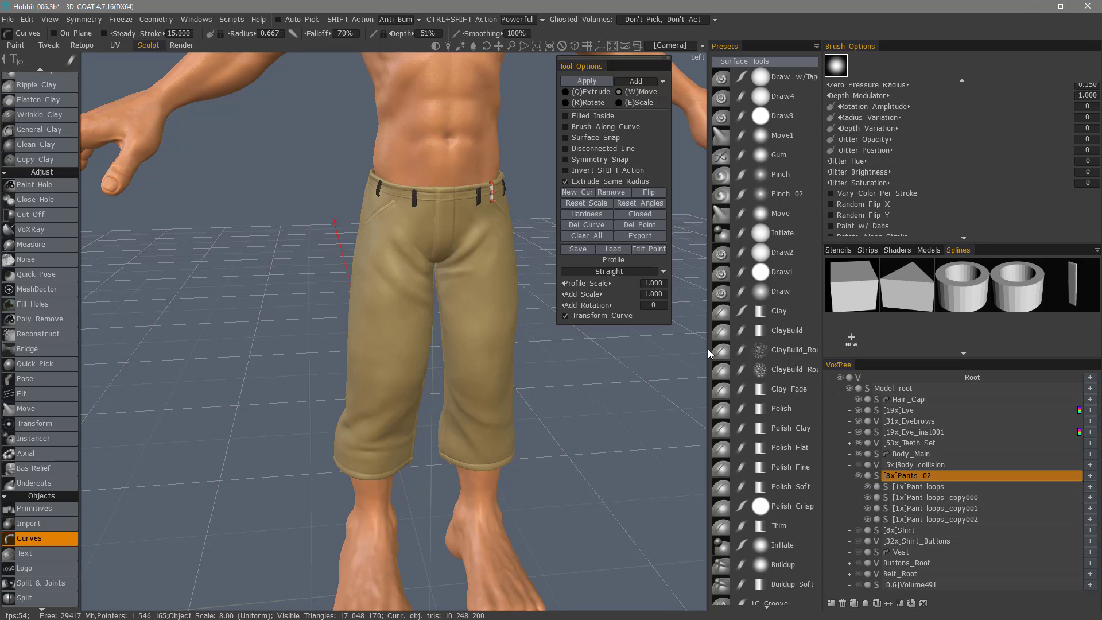
Leave the Curves tool and make Draw the active surface sculpting tool.
alt+drag(709, 353, 683, 356)
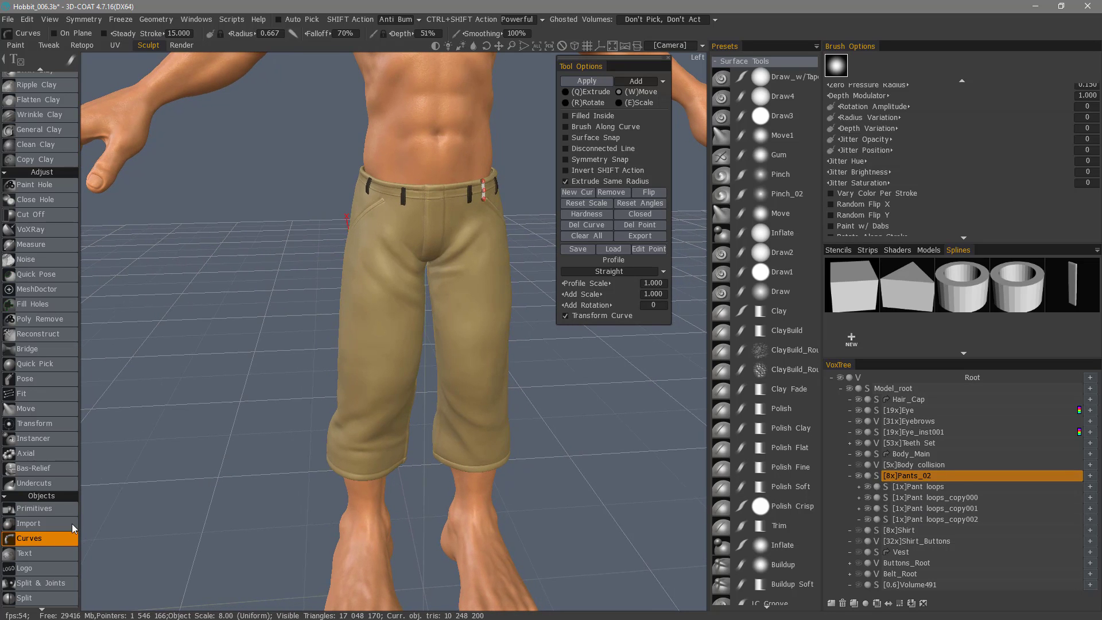
scroll(437, 327, up, 5)
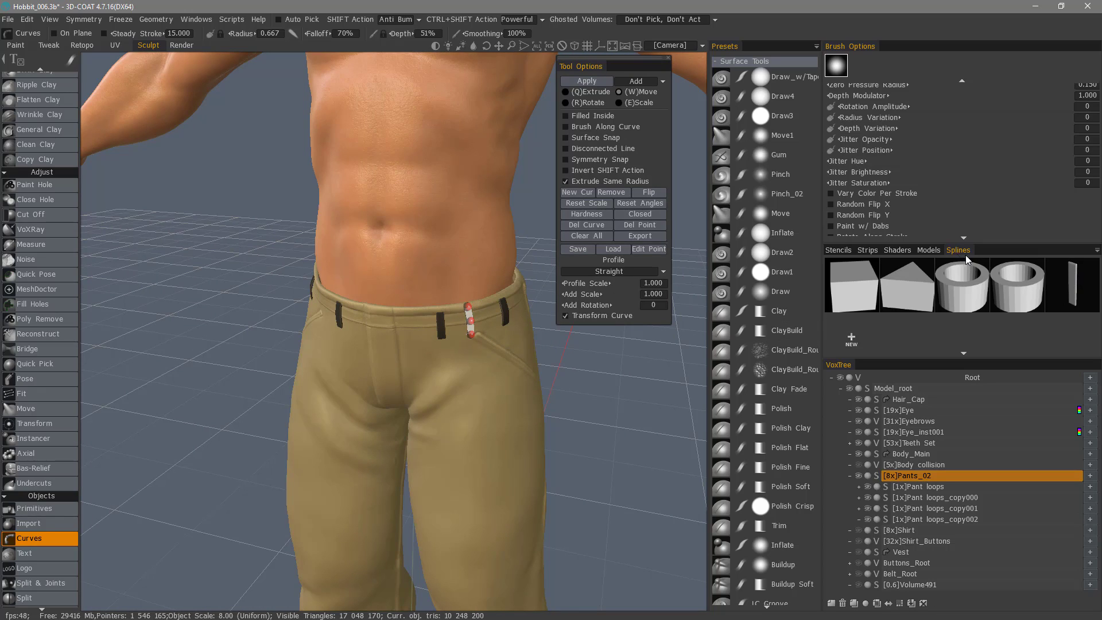
alt+drag(345, 344, 447, 375)
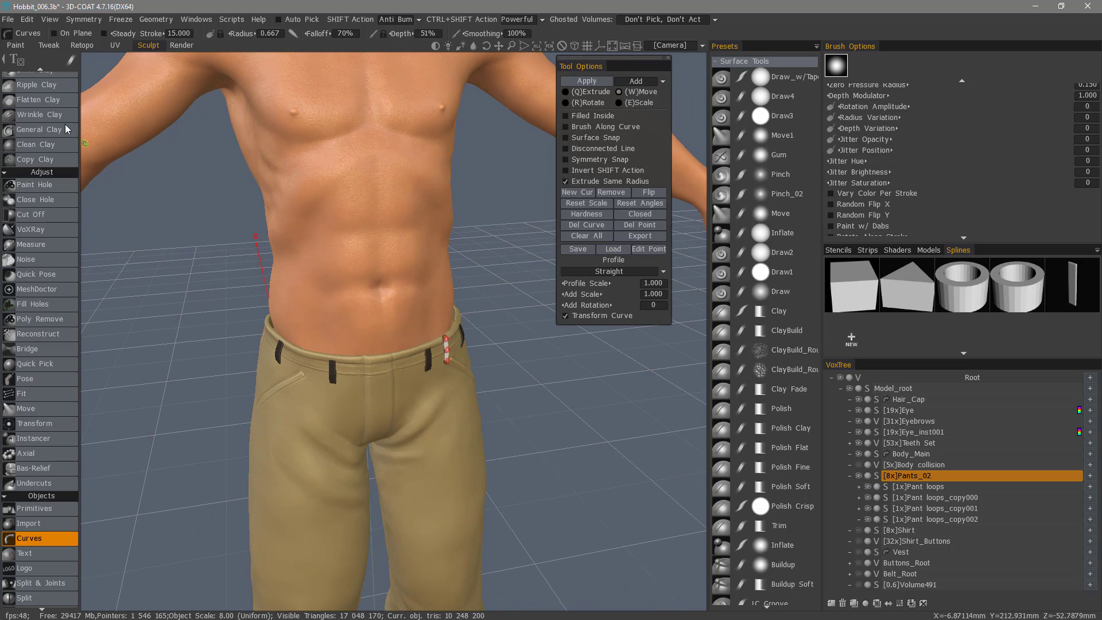
scroll(46, 121, up, 15)
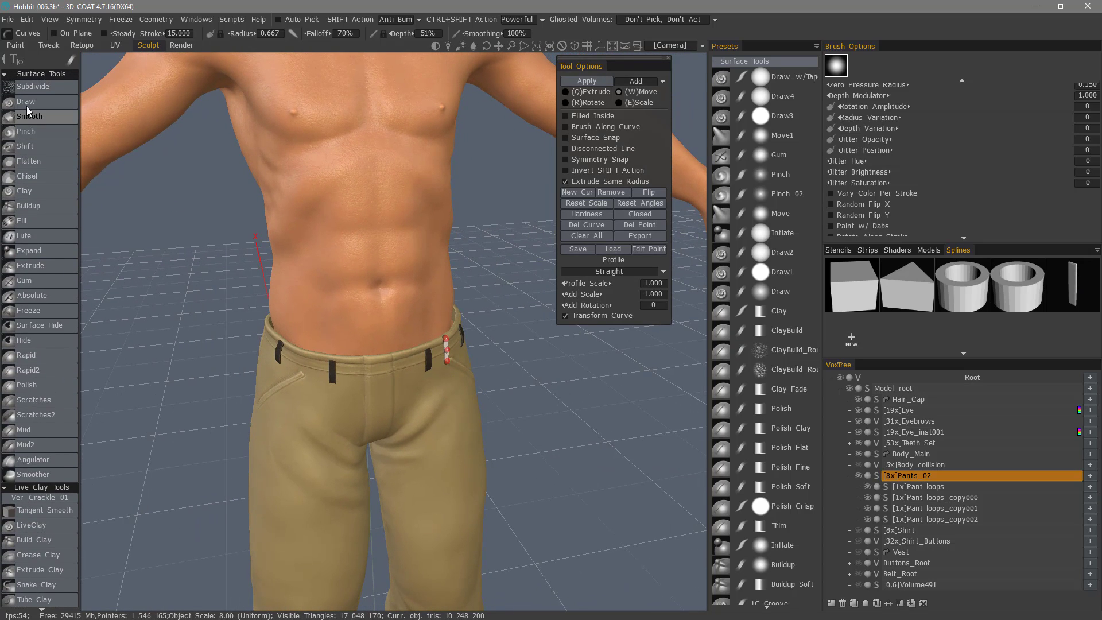
click(27, 102)
drag(197, 321, 218, 317)
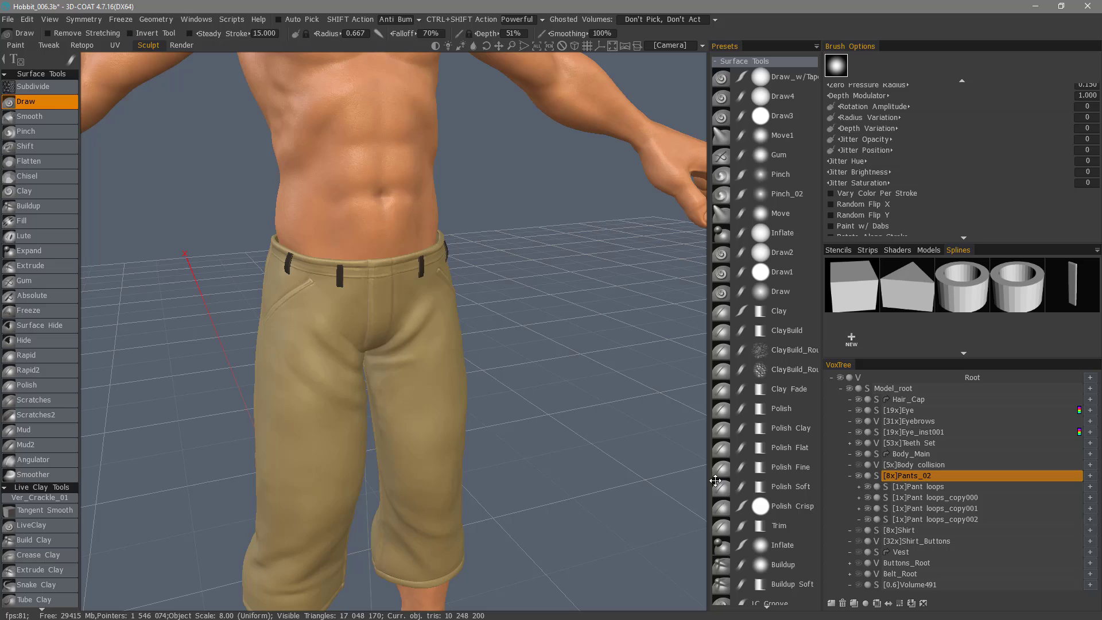
Assign the Cloth_Brown_01 shader to the Pants_02 object.
click(897, 250)
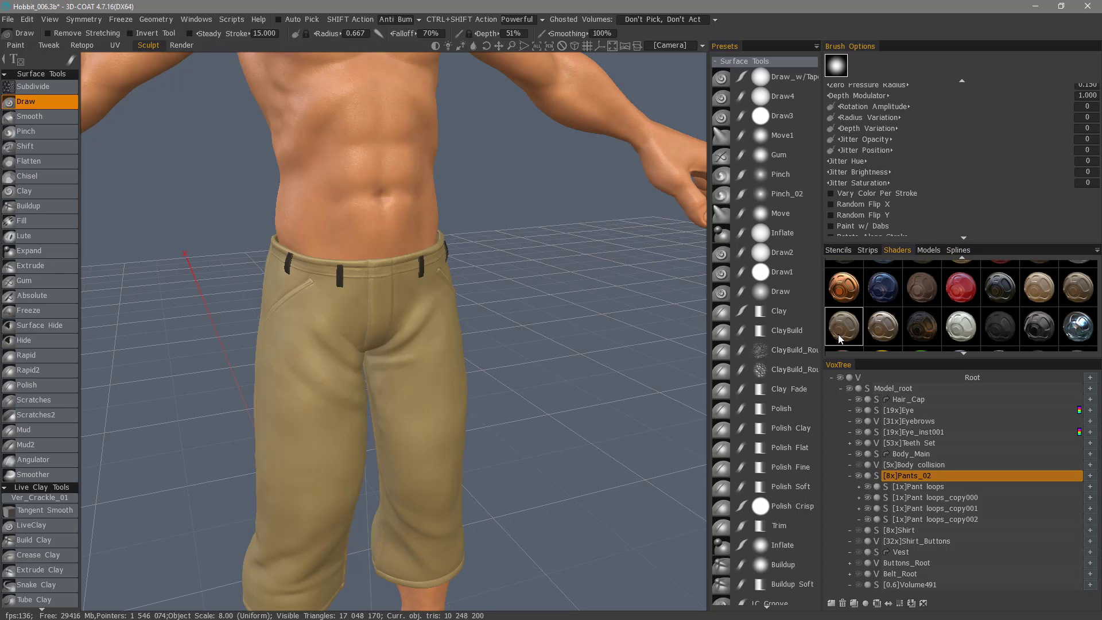
scroll(842, 344, up, 1)
click(839, 287)
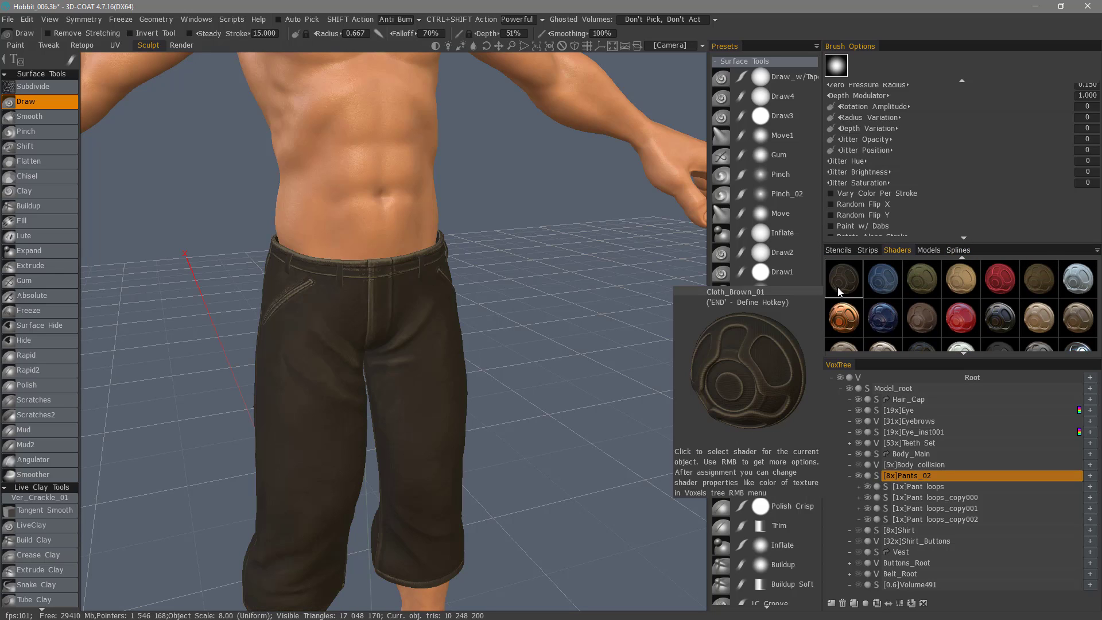
Lower the Cloth_Brown_01 shader's bulge intensity to 0.4 and accept the shader settings.
right_click(839, 287)
click(805, 287)
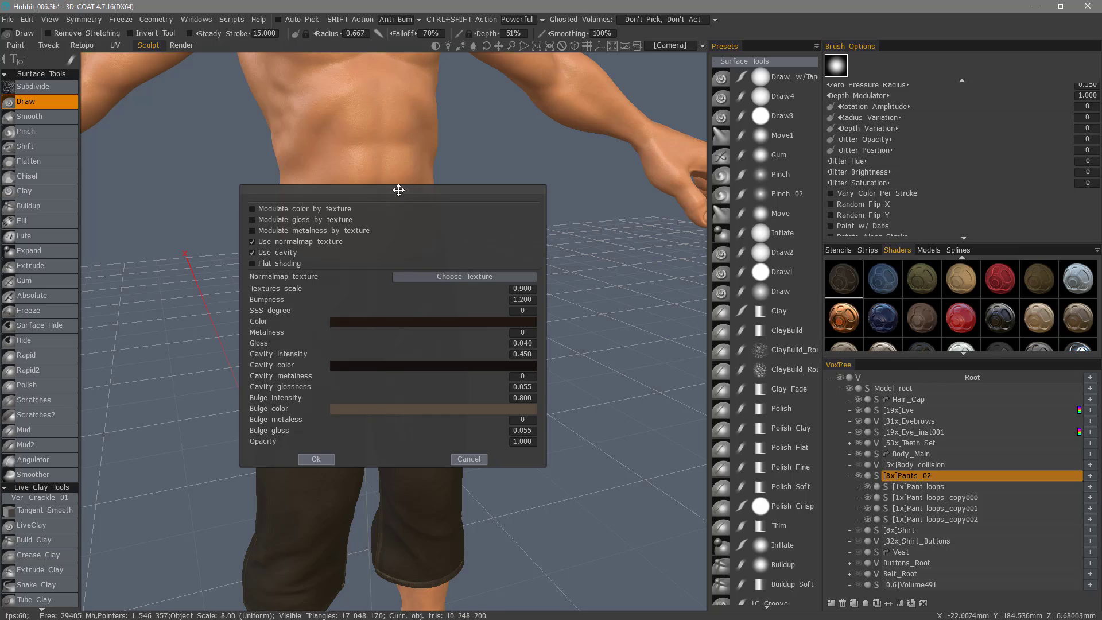
drag(394, 189, 735, 157)
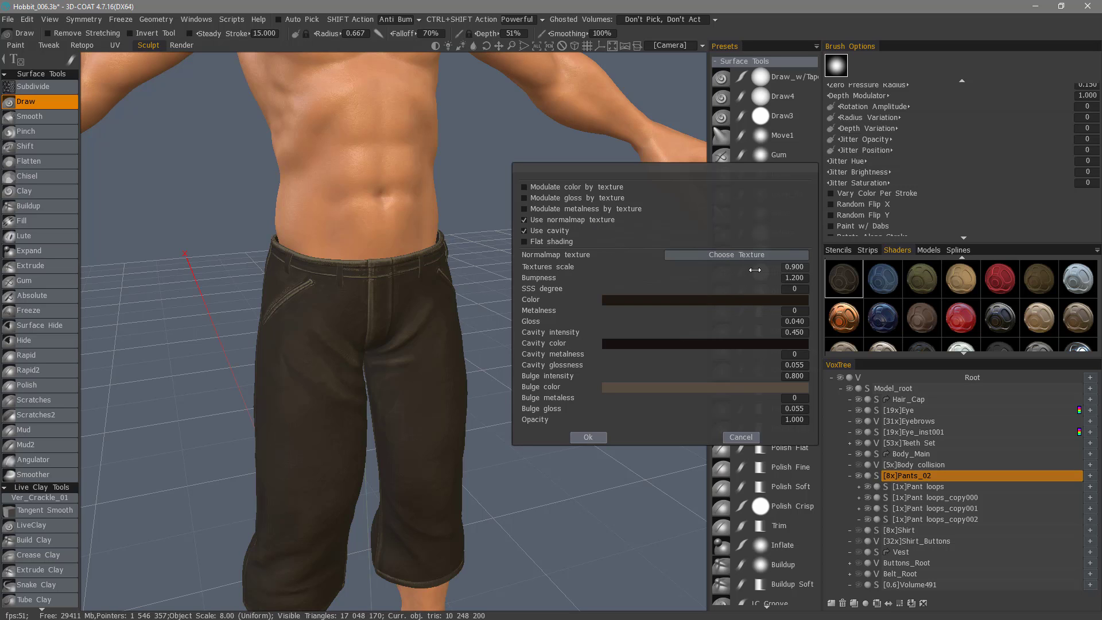
key(f)
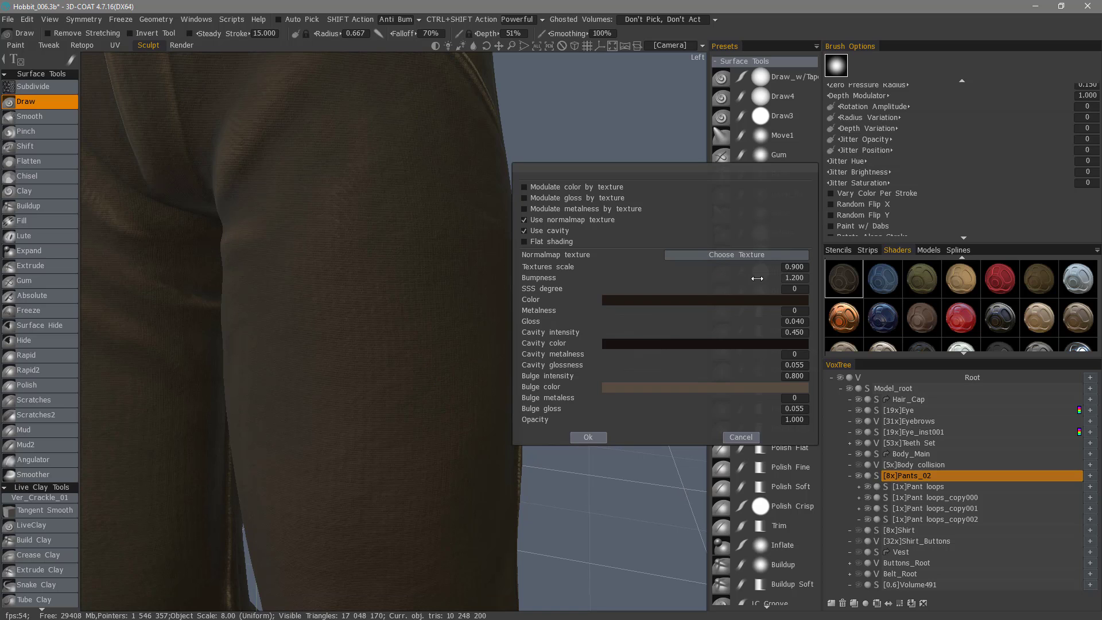
key(f)
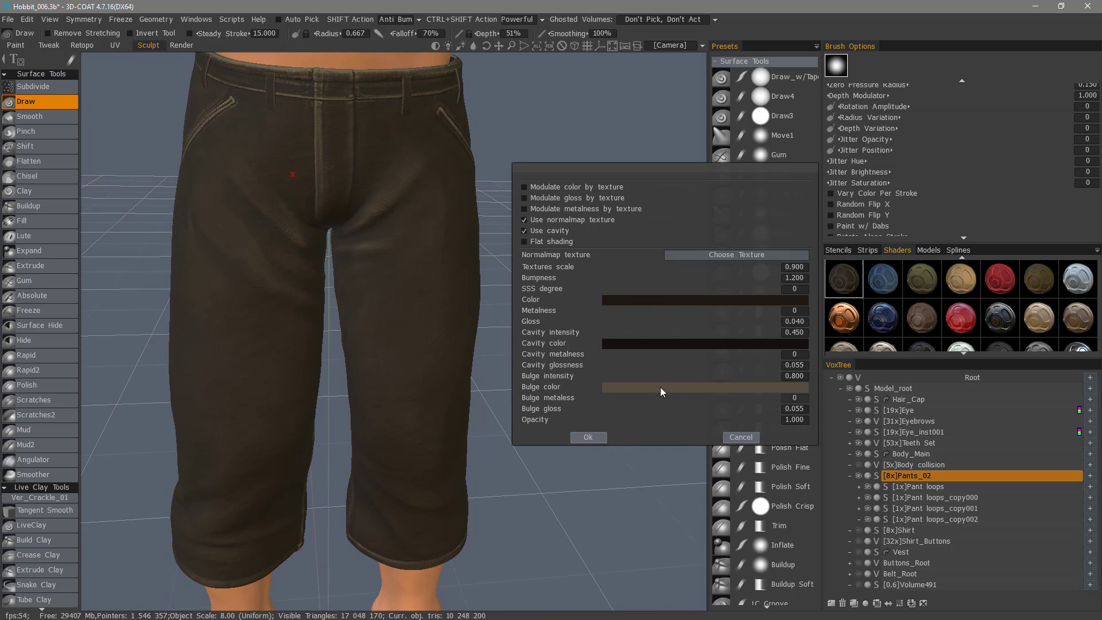
drag(573, 376, 643, 376)
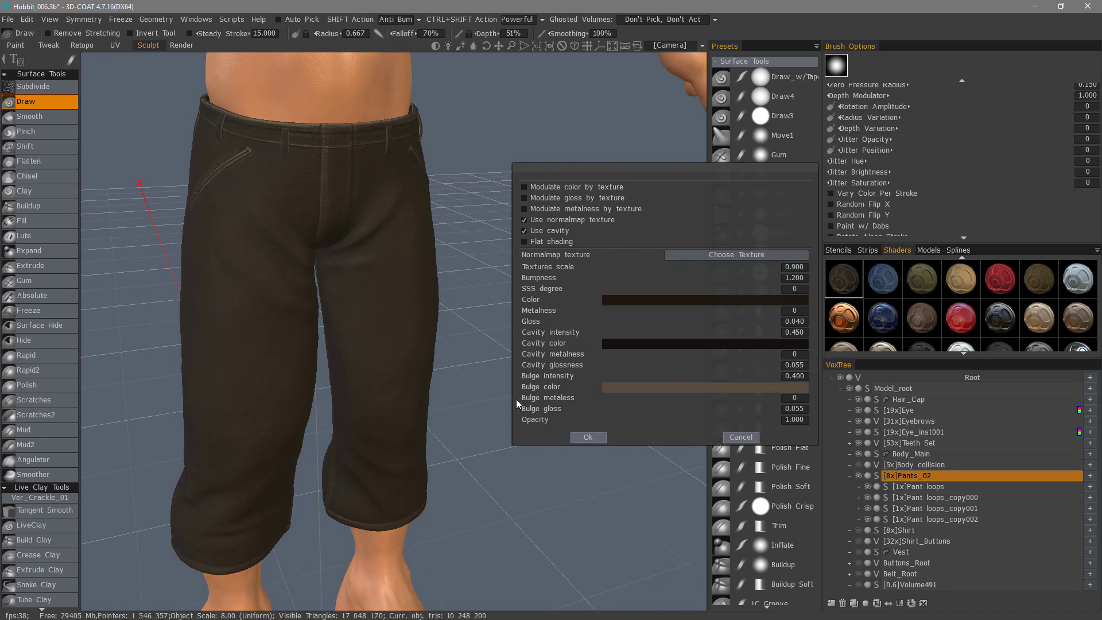
click(587, 437)
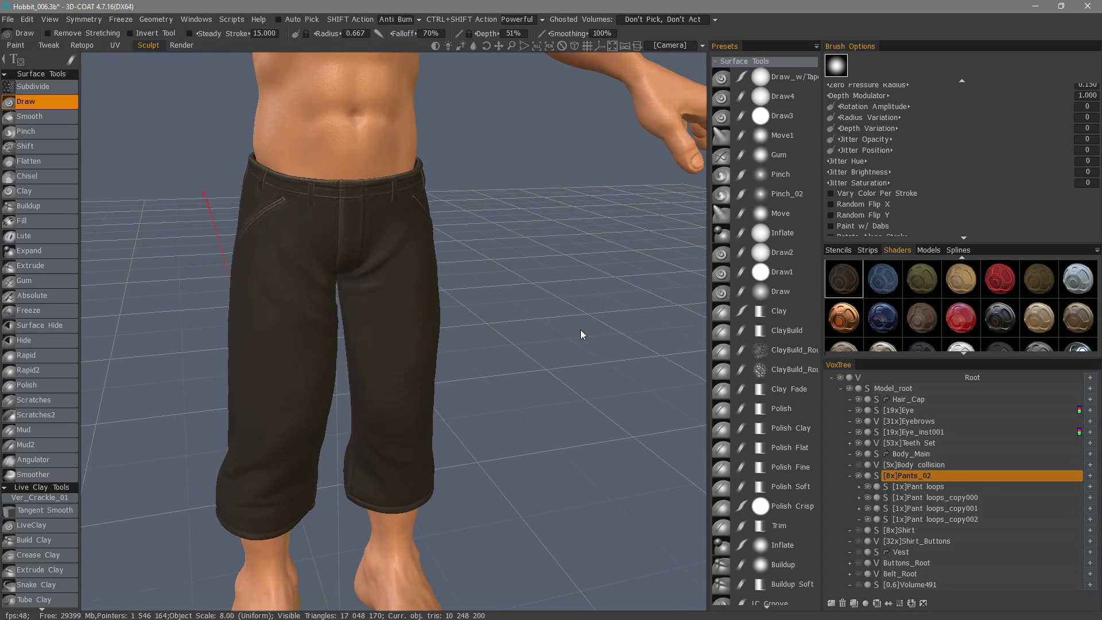
Make the Body collision volume current and start the Cloth simulation tool.
middle_drag(571, 326, 601, 287)
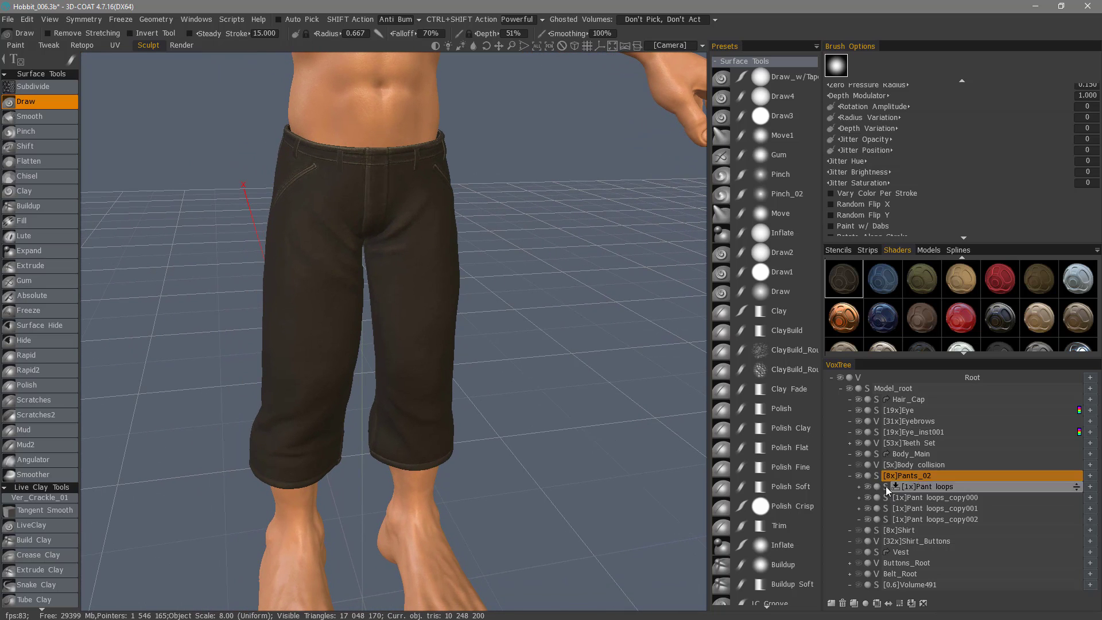
click(907, 468)
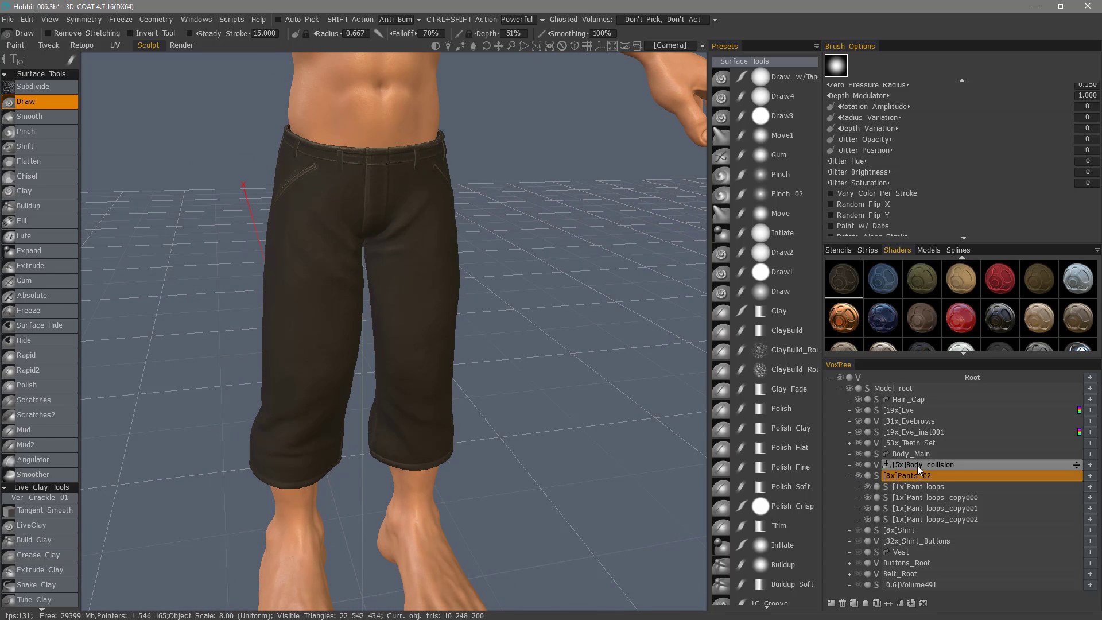
scroll(46, 450, down, 8)
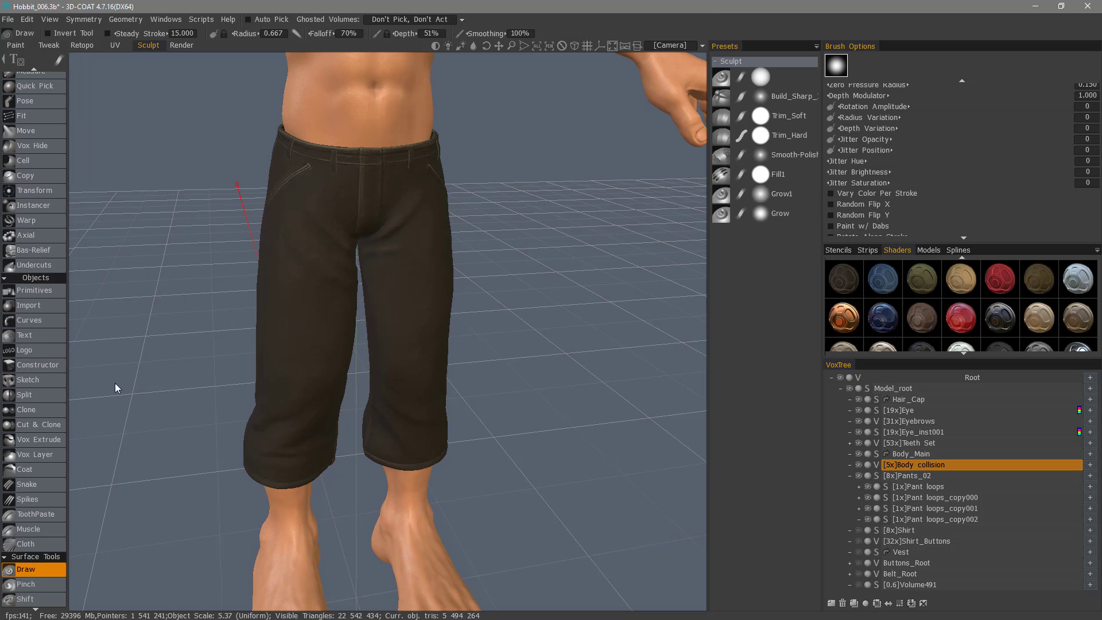
click(57, 544)
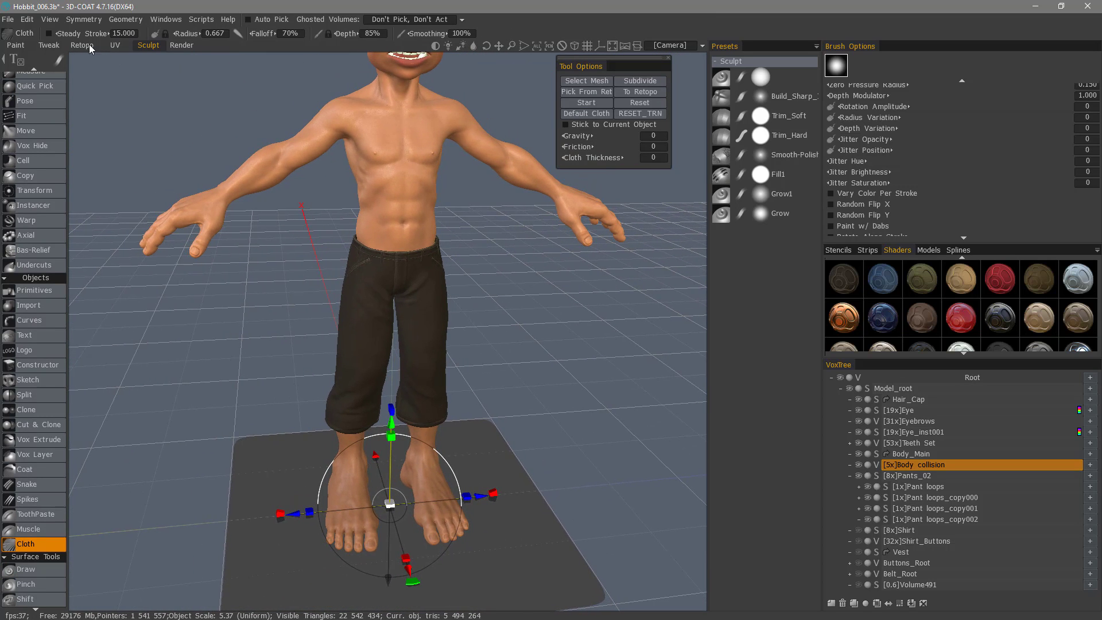
Check the Pants_08 retopo mesh and pick it from retopo as the cloth mesh.
click(86, 45)
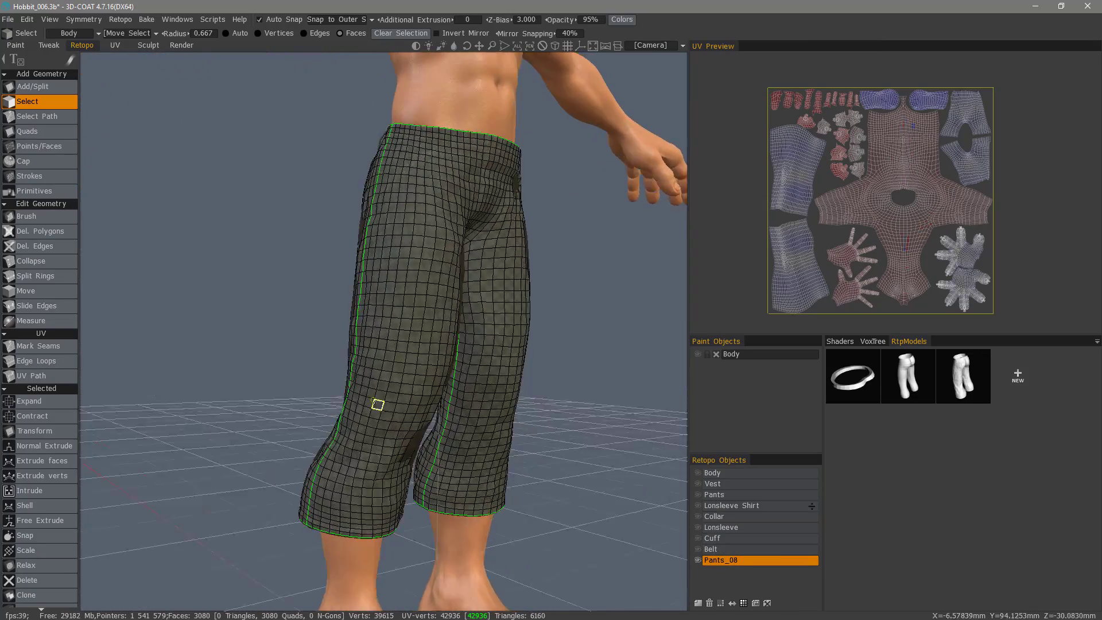
scroll(475, 288, down, 5)
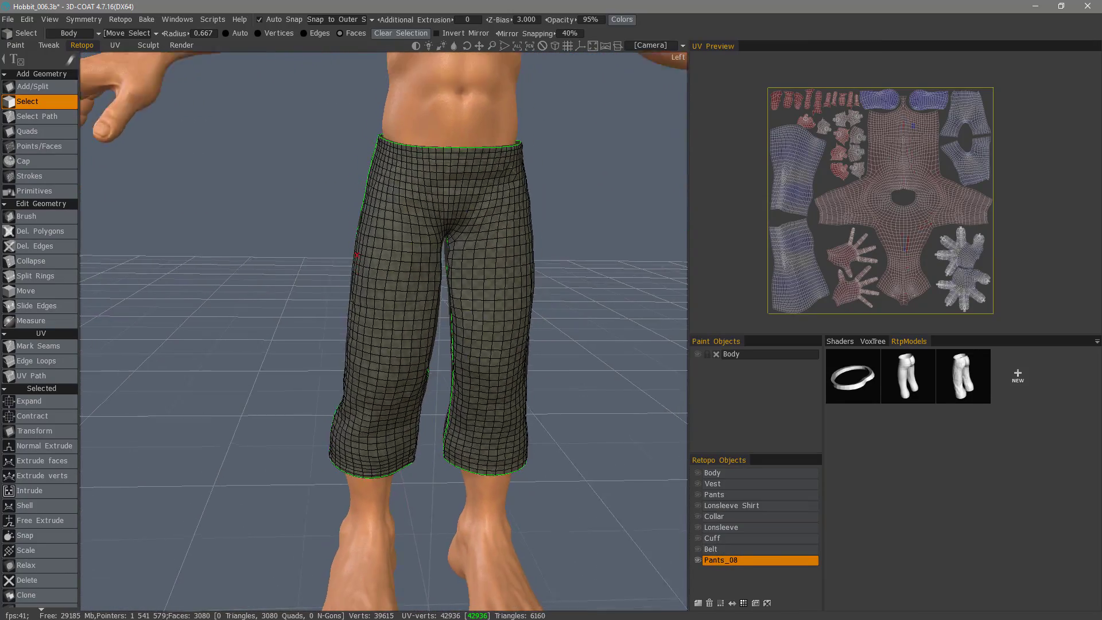
click(149, 45)
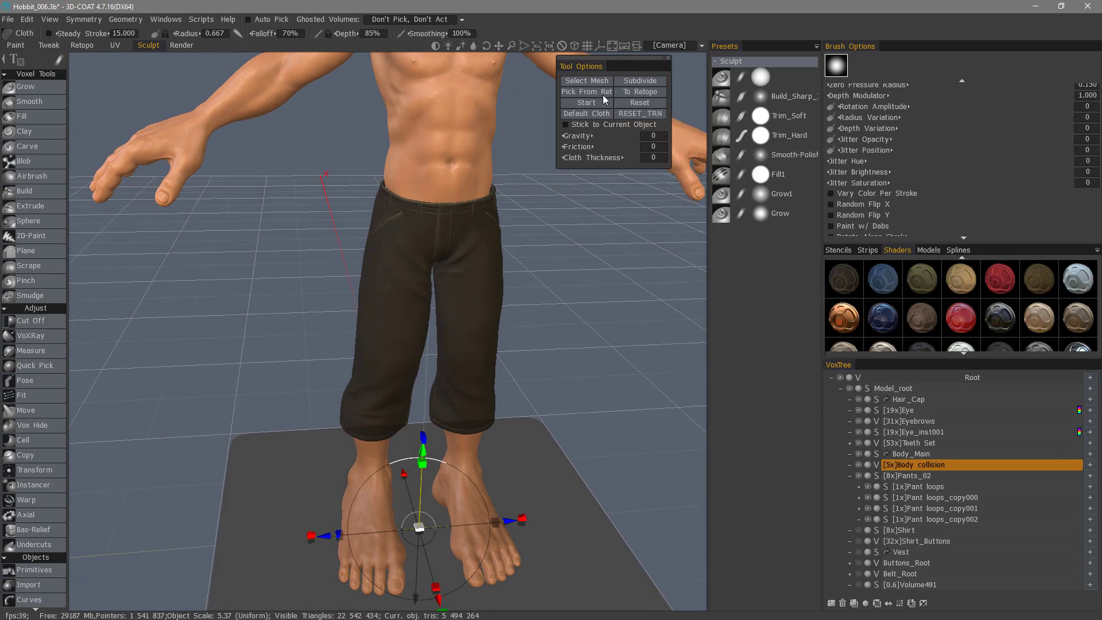
drag(540, 227, 595, 113)
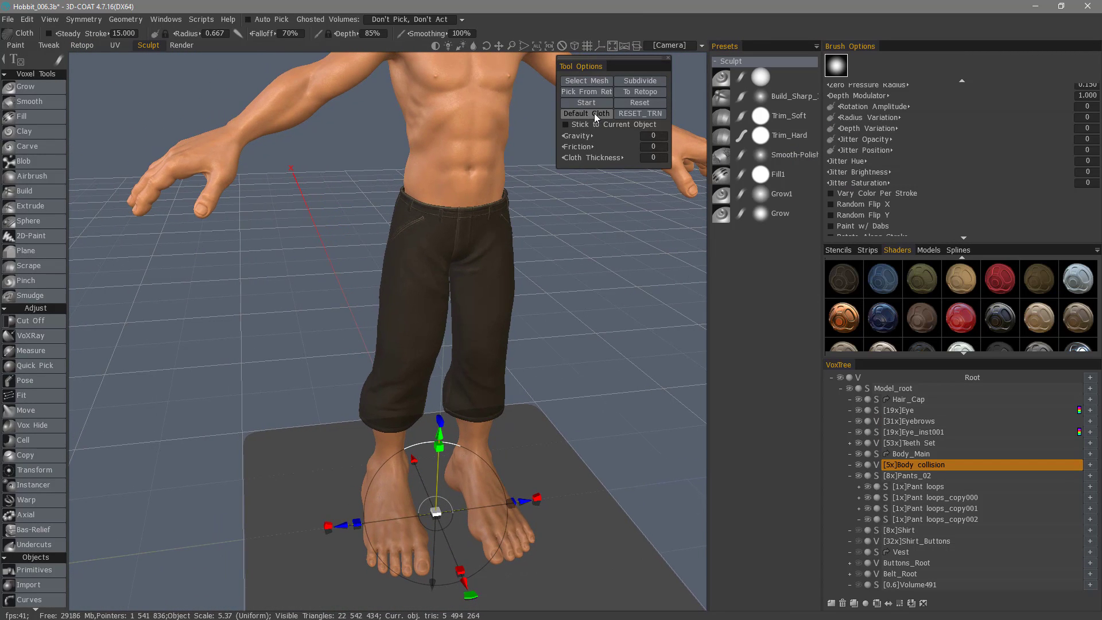
click(586, 102)
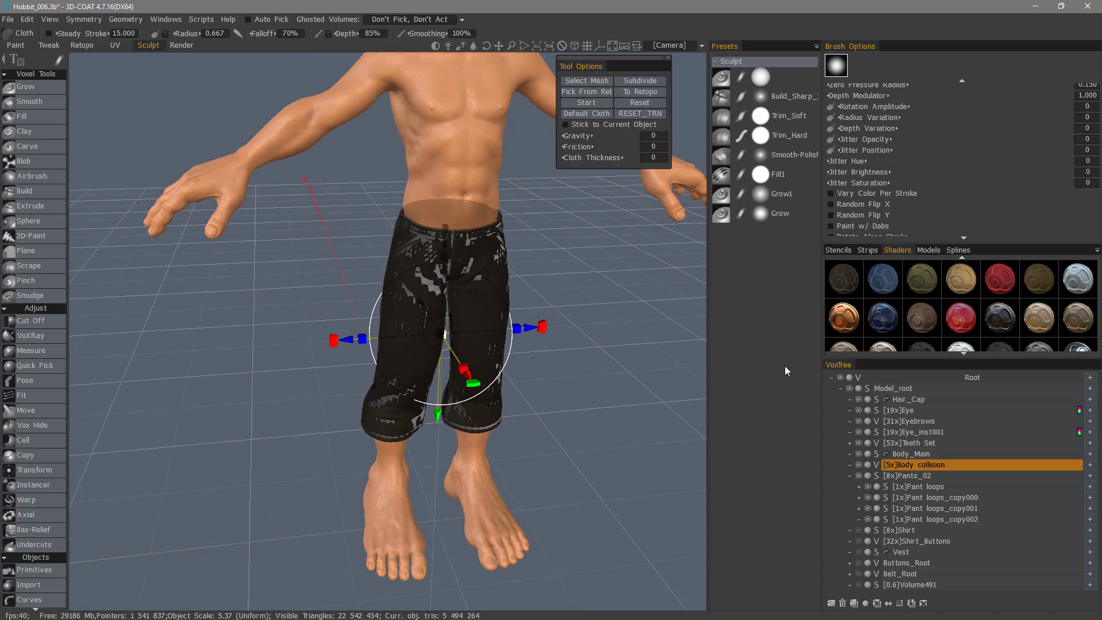
Hide the Pants_02 volume and subdivide the cloth mesh.
click(859, 475)
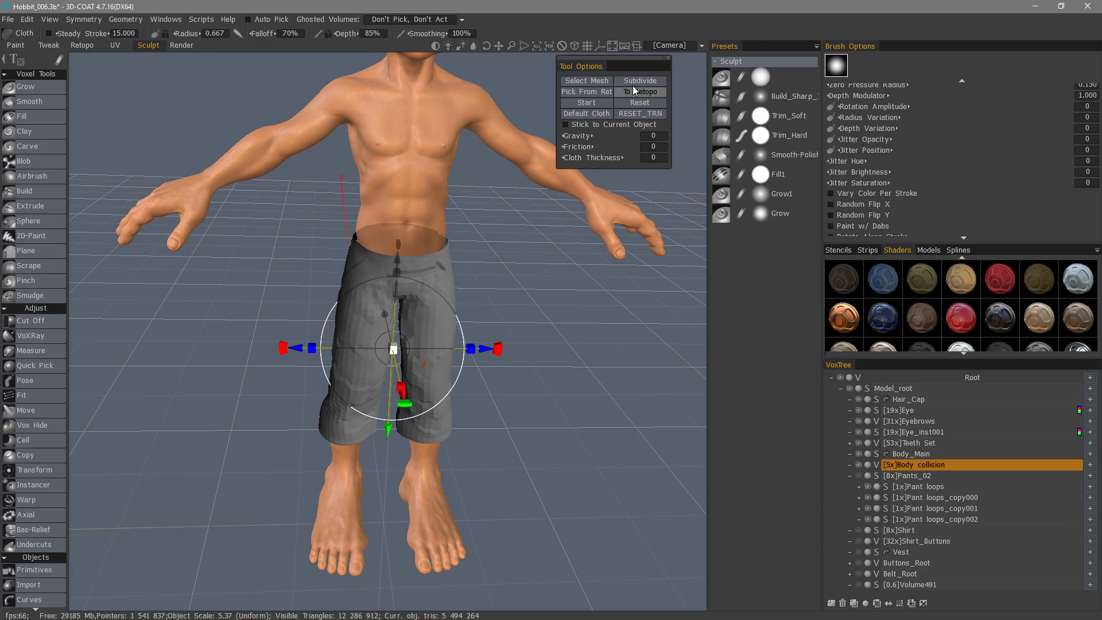
click(640, 83)
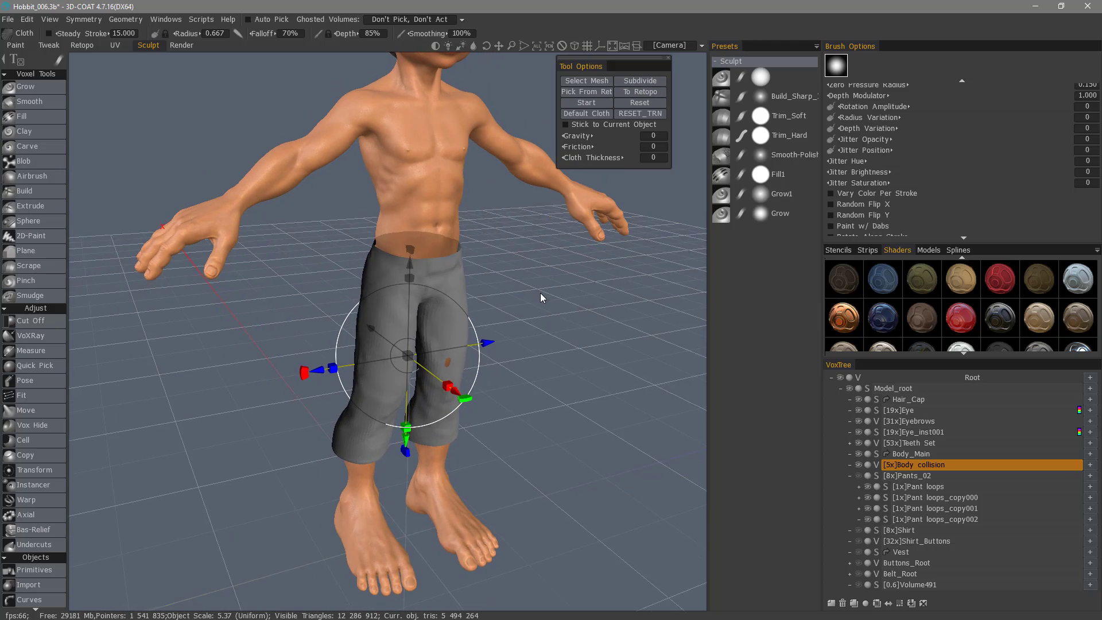
Set the cloth gravity to 0.4, friction to 1 and thickness to 0.7, with Stick to Current Object enabled.
click(655, 136)
text(0.4)
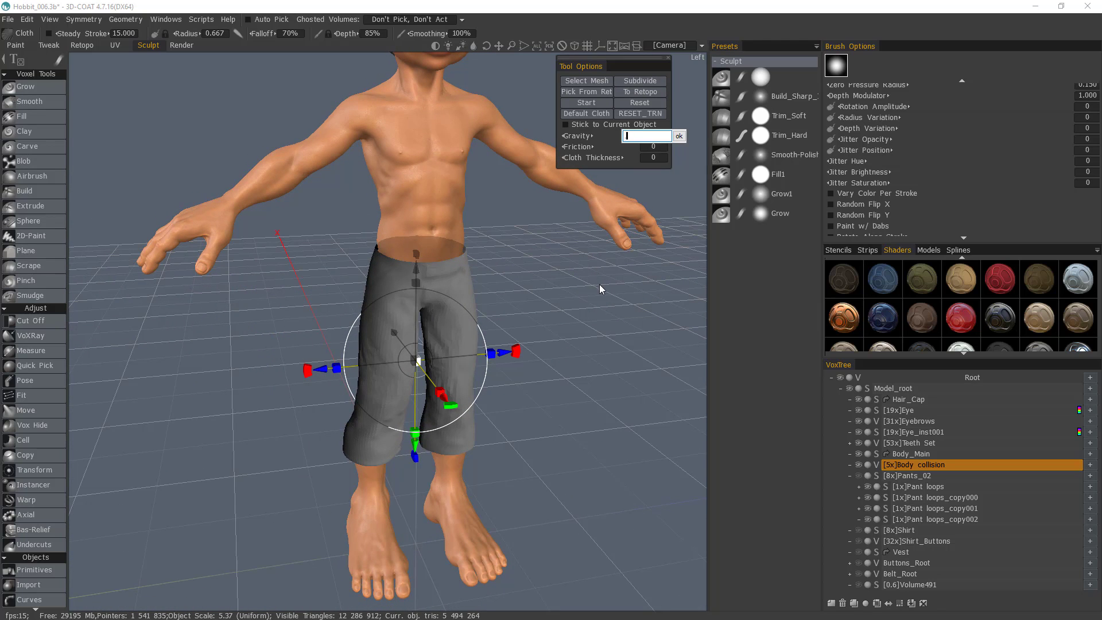
key(Return)
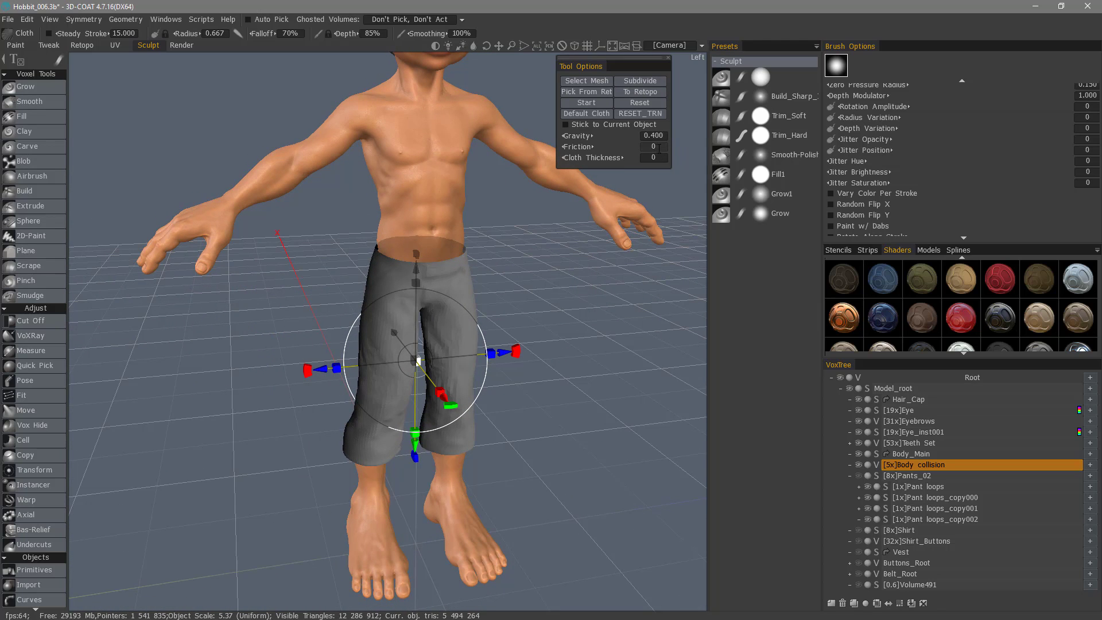
click(655, 147)
text(1)
key(Return)
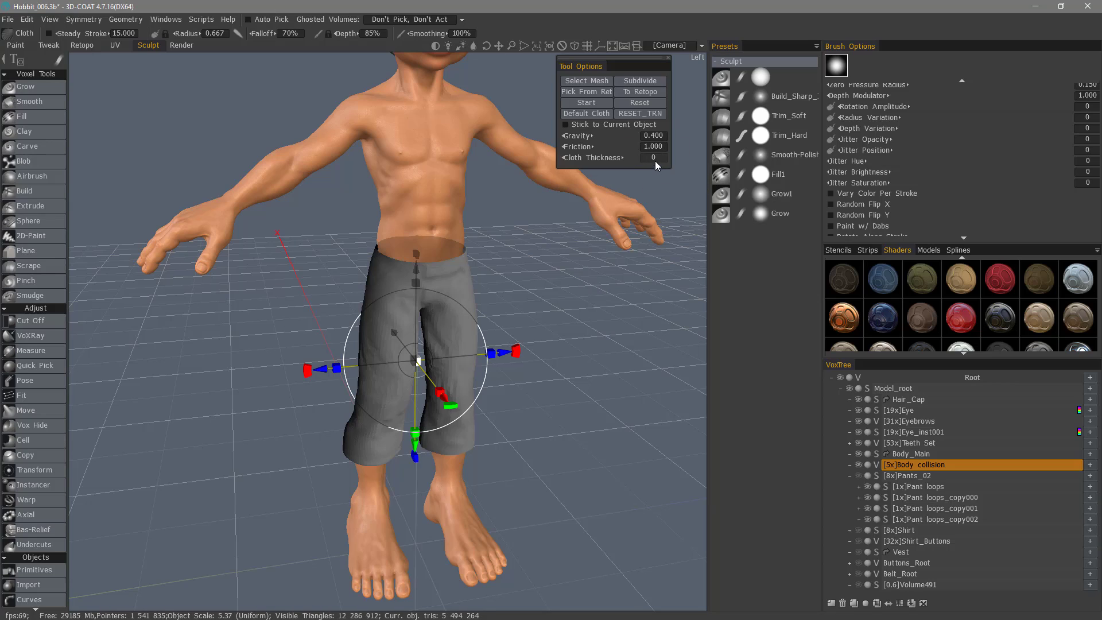
click(655, 159)
text(.7)
key(Return)
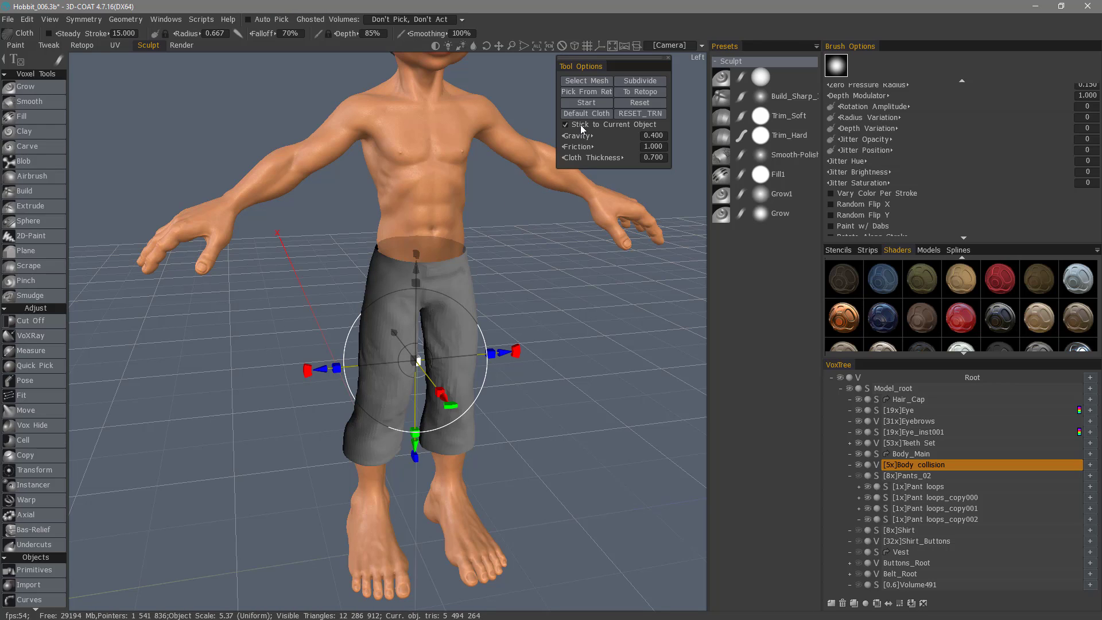
Run the cloth simulation on the pants and end it once folds form.
click(585, 104)
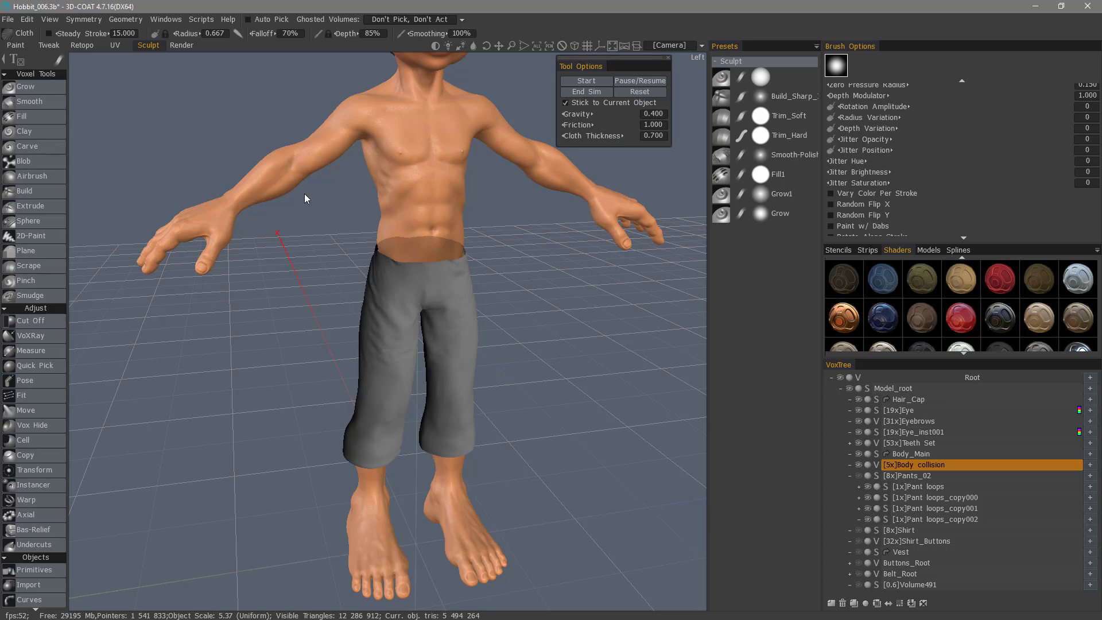
click(584, 93)
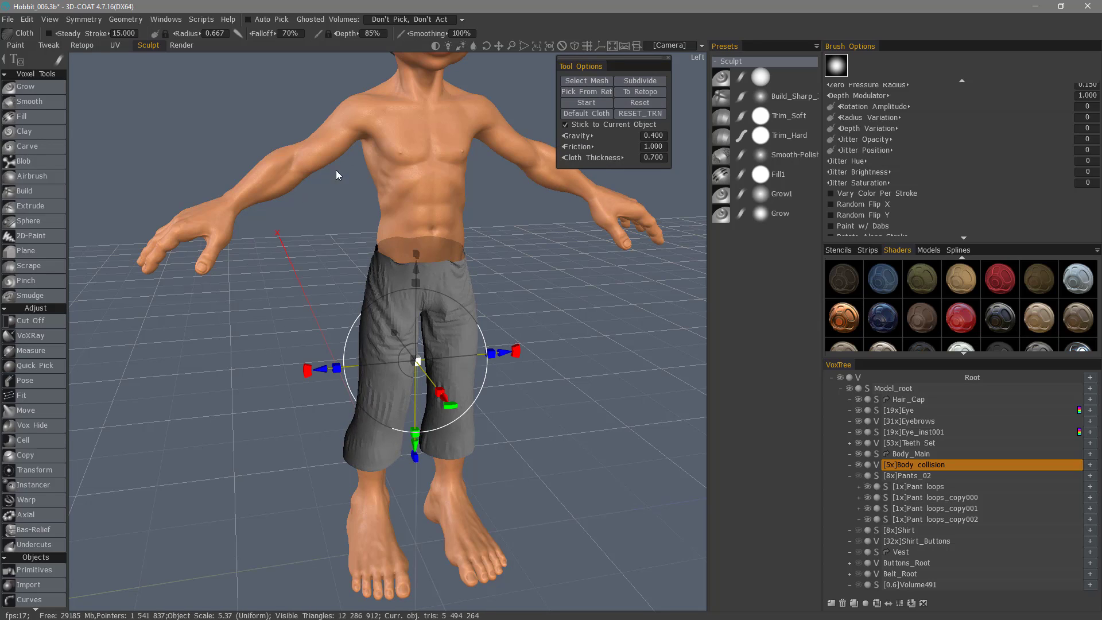
Clear the original low-density pants mesh from the Pants_08 retopo layer.
click(640, 92)
click(85, 44)
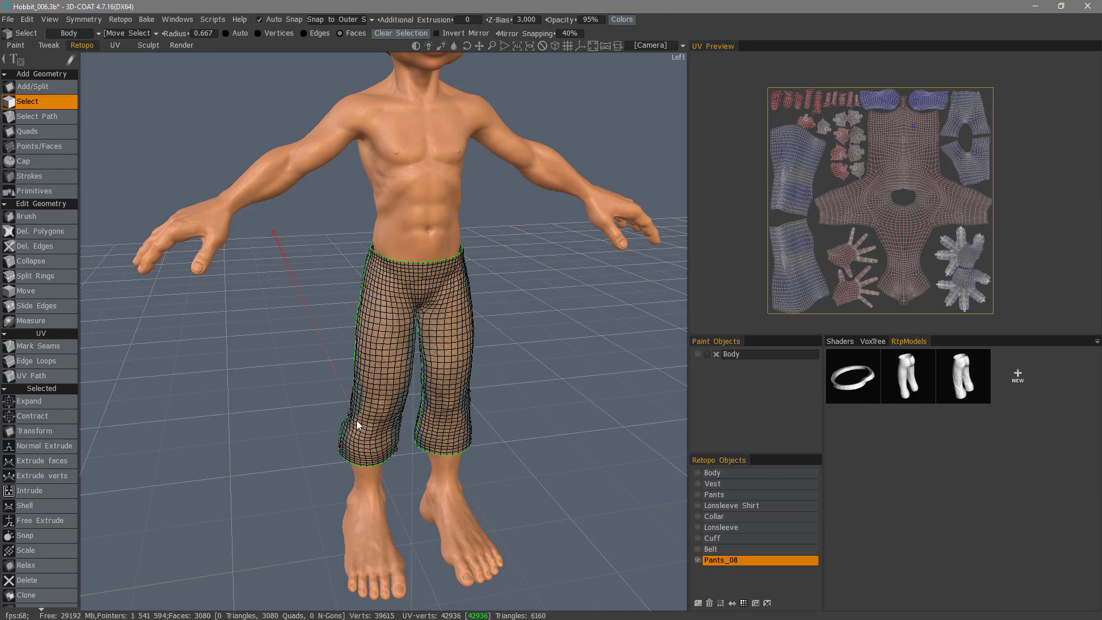
alt+drag(357, 425, 404, 357)
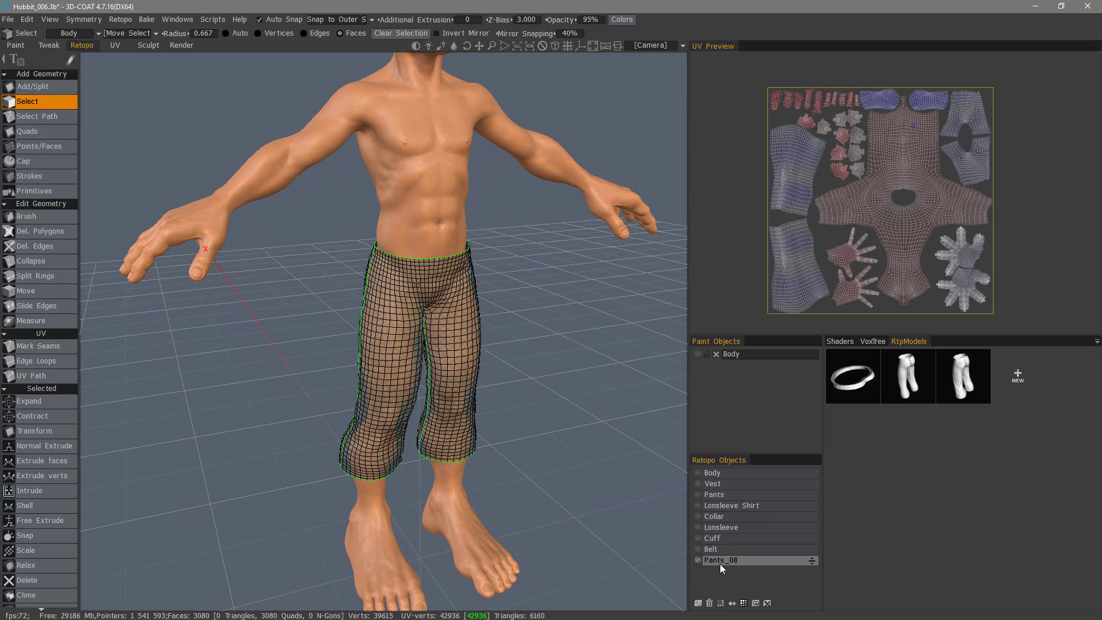
key(Return)
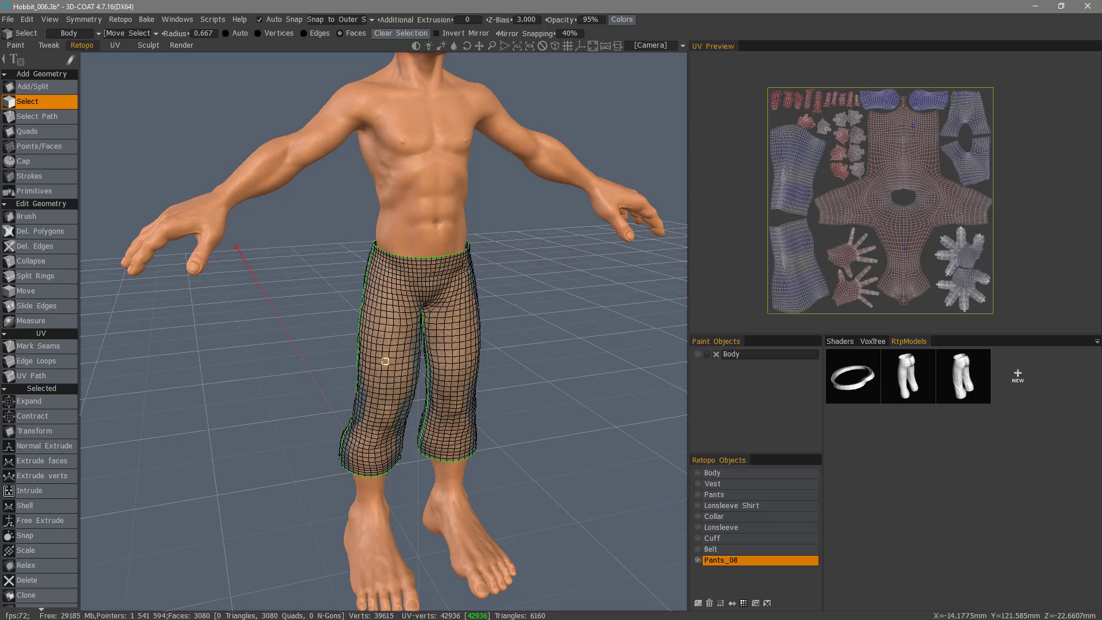
alt+drag(384, 361, 388, 364)
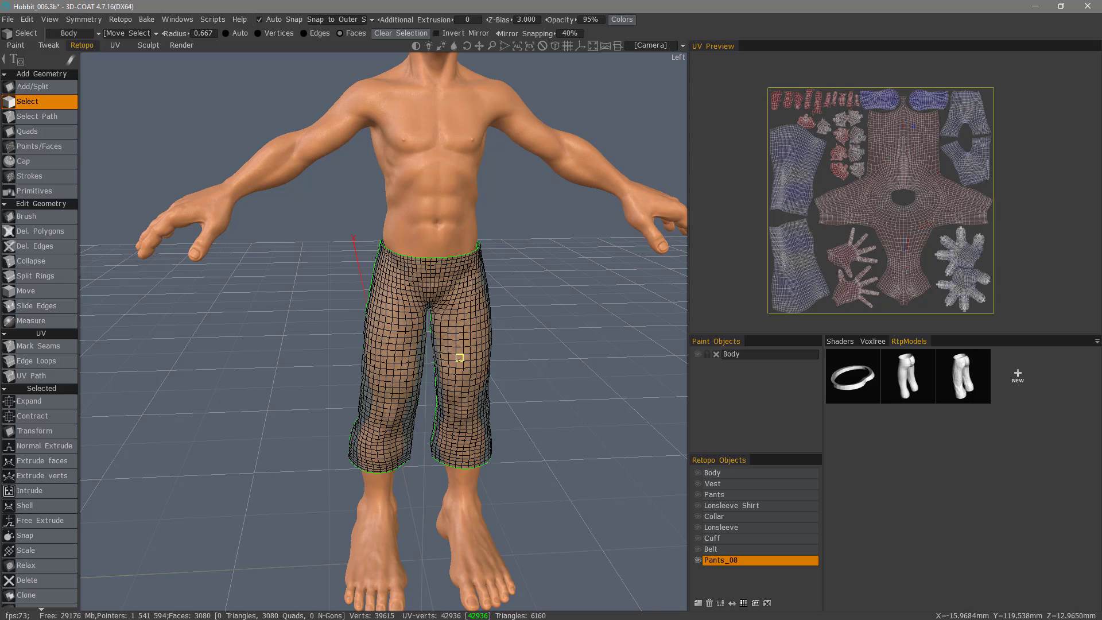
click(812, 562)
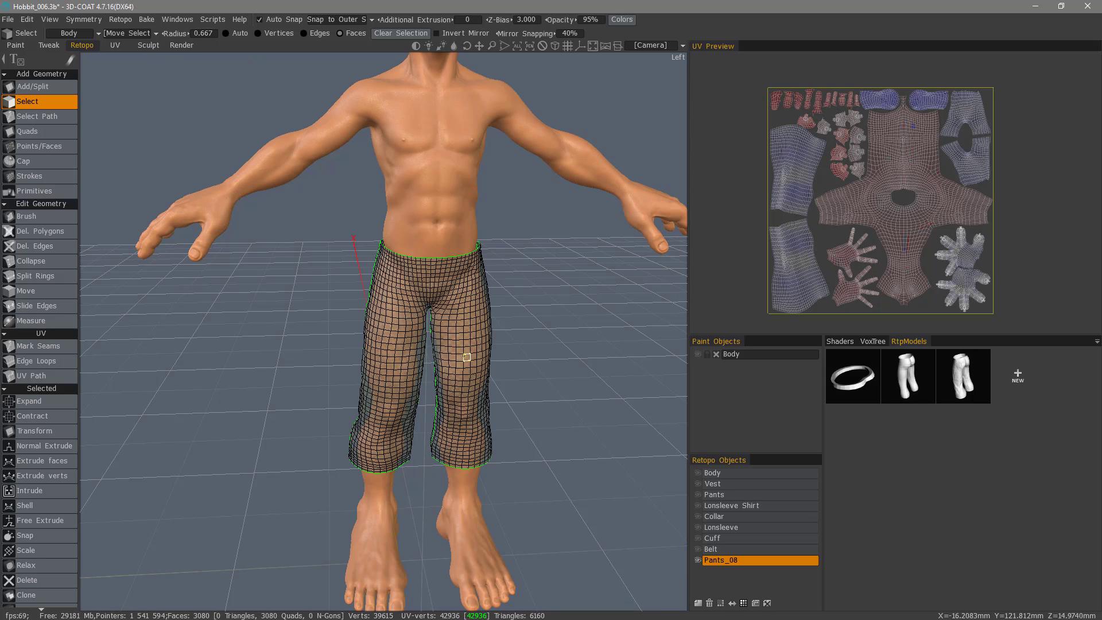
click(767, 604)
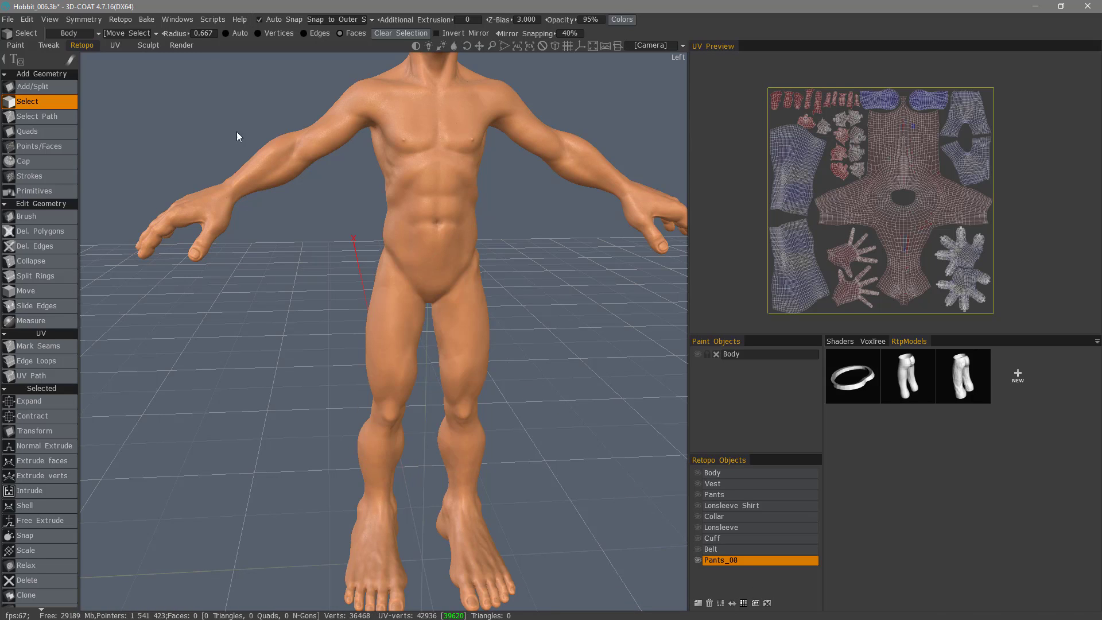
Send the simulated cloth pants to the emptied Pants_08 retopo layer.
click(147, 46)
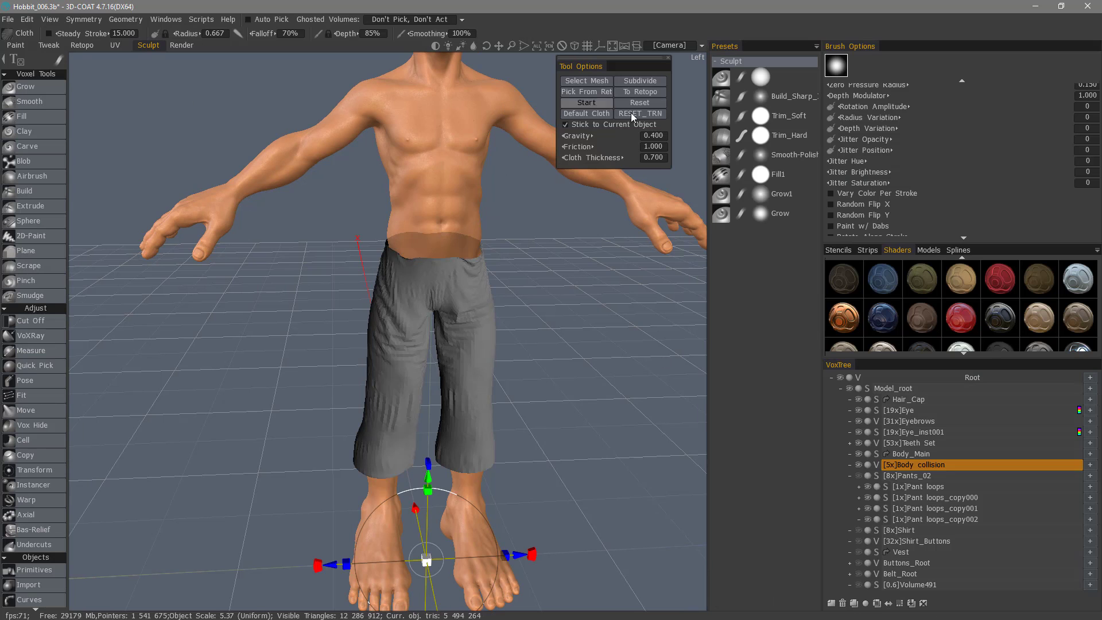
click(643, 92)
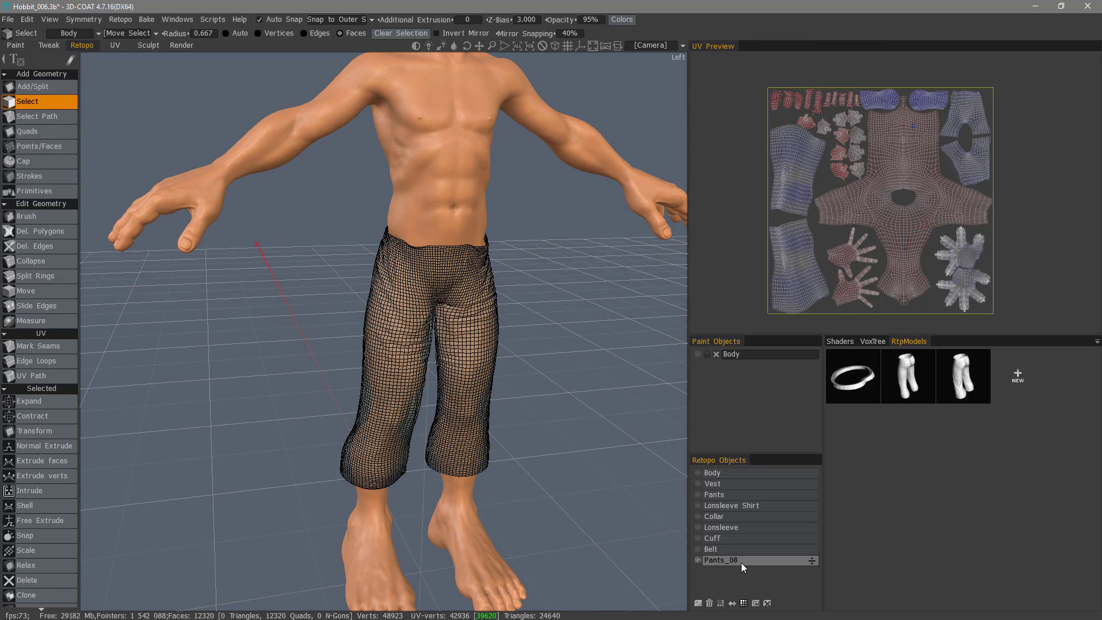
double_click(722, 564)
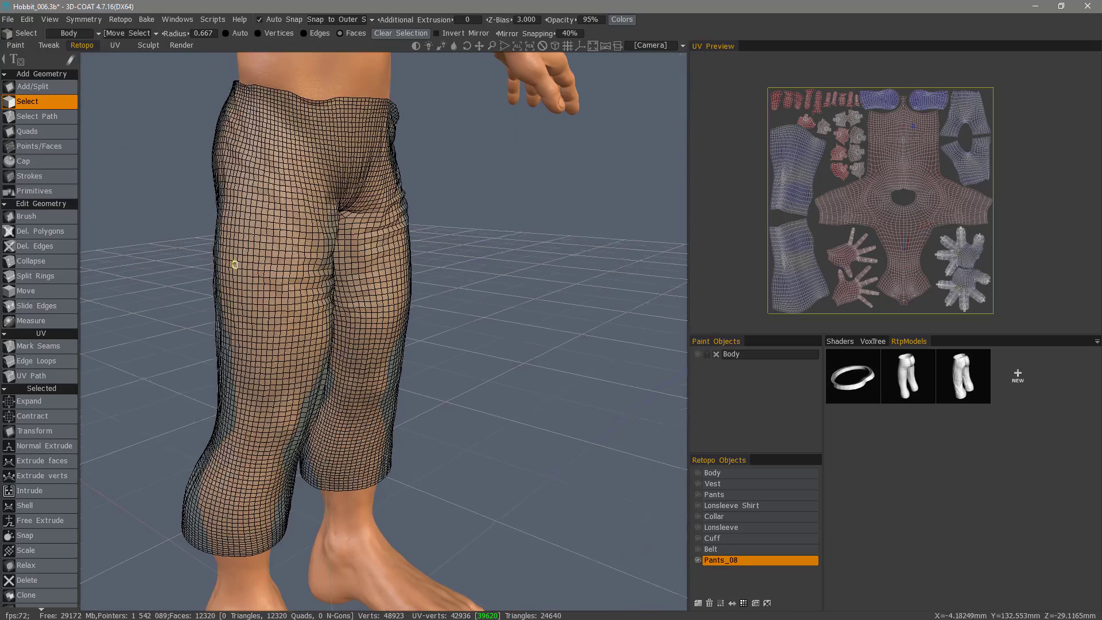
Examine the simulated pants as retopo mesh and sculpt cloth, as well as the fully clothed hobbit, from several angles.
alt+drag(339, 321, 248, 277)
right_drag(404, 352, 283, 460)
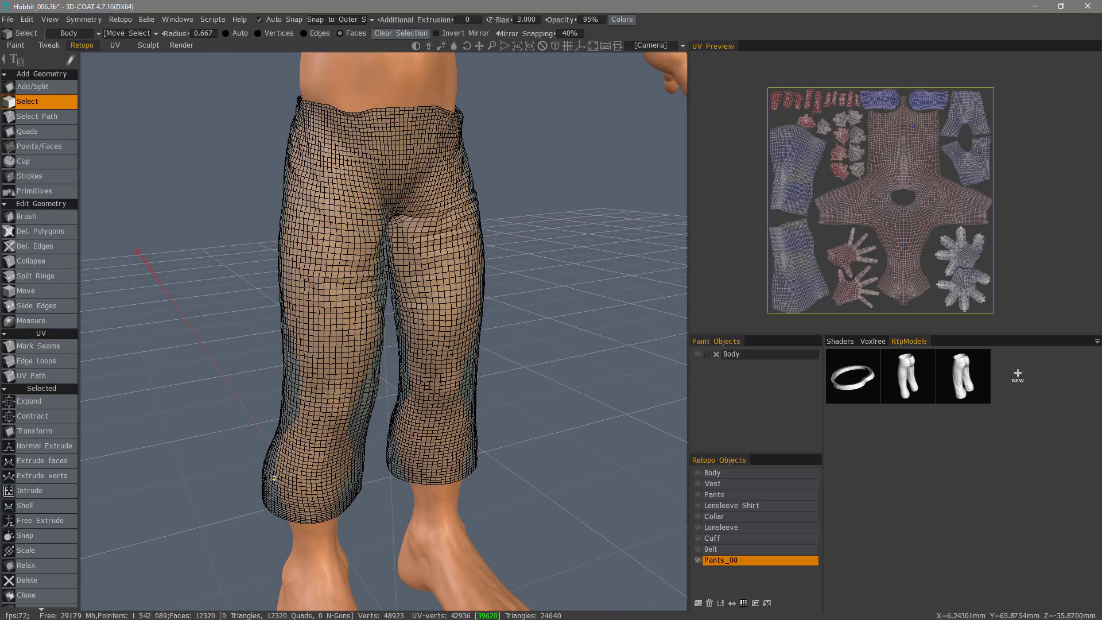
right_drag(154, 53, 630, 536)
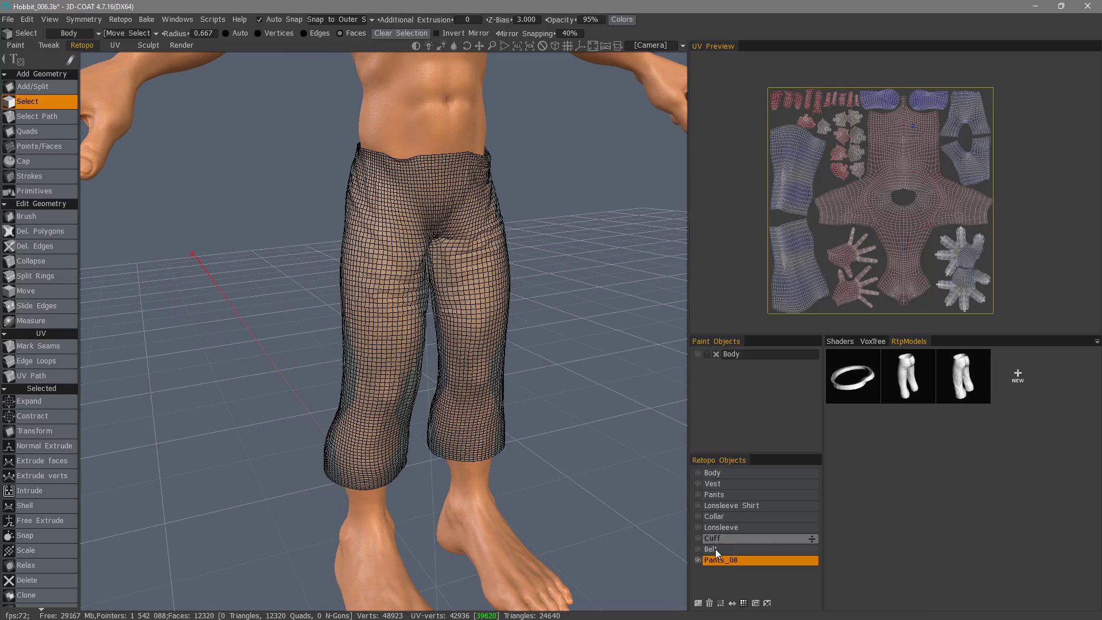
right_drag(190, 57, 249, 62)
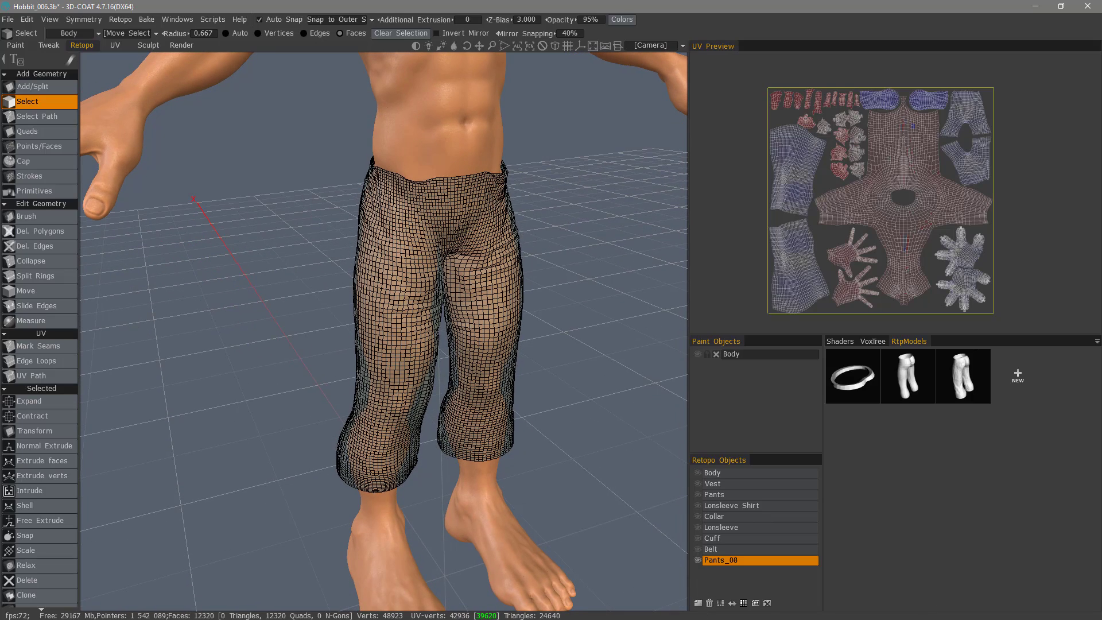
click(157, 43)
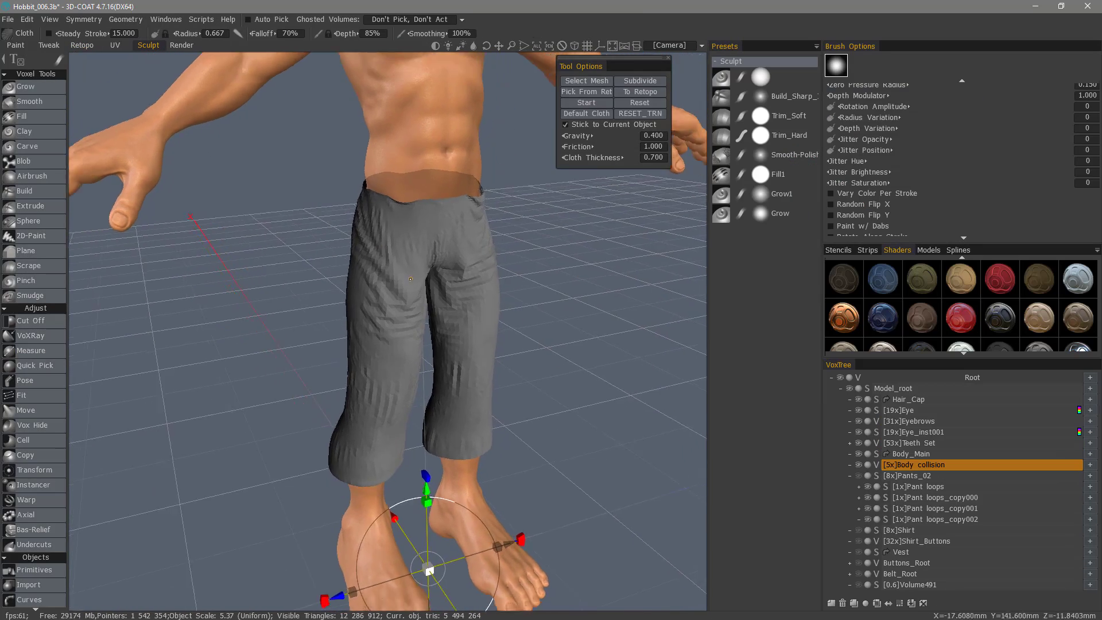
drag(311, 363, 488, 220)
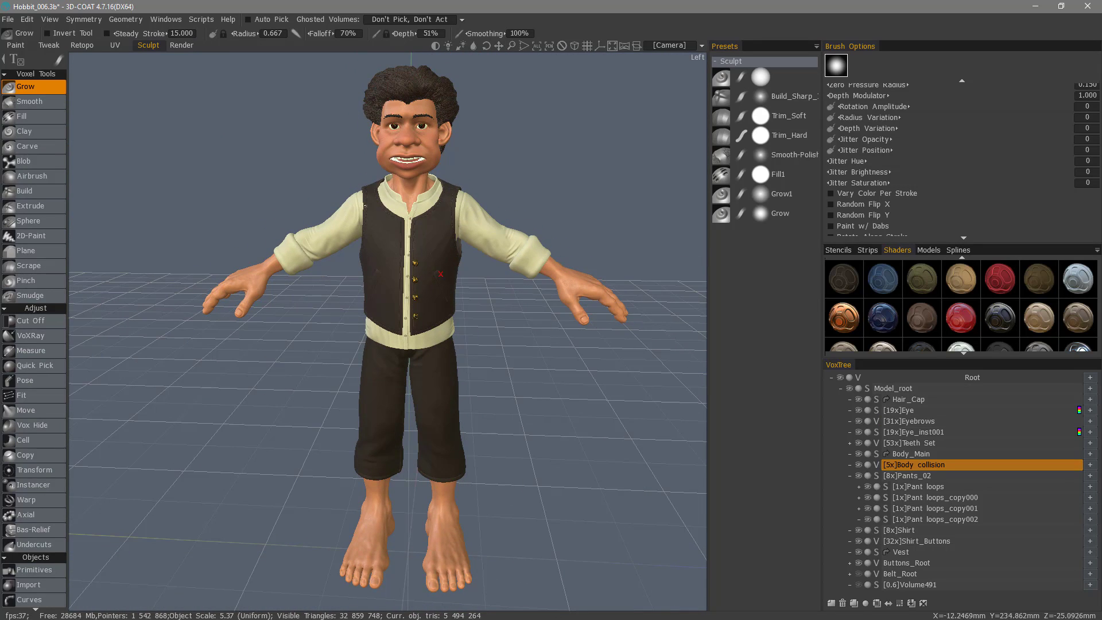
drag(344, 421, 411, 477)
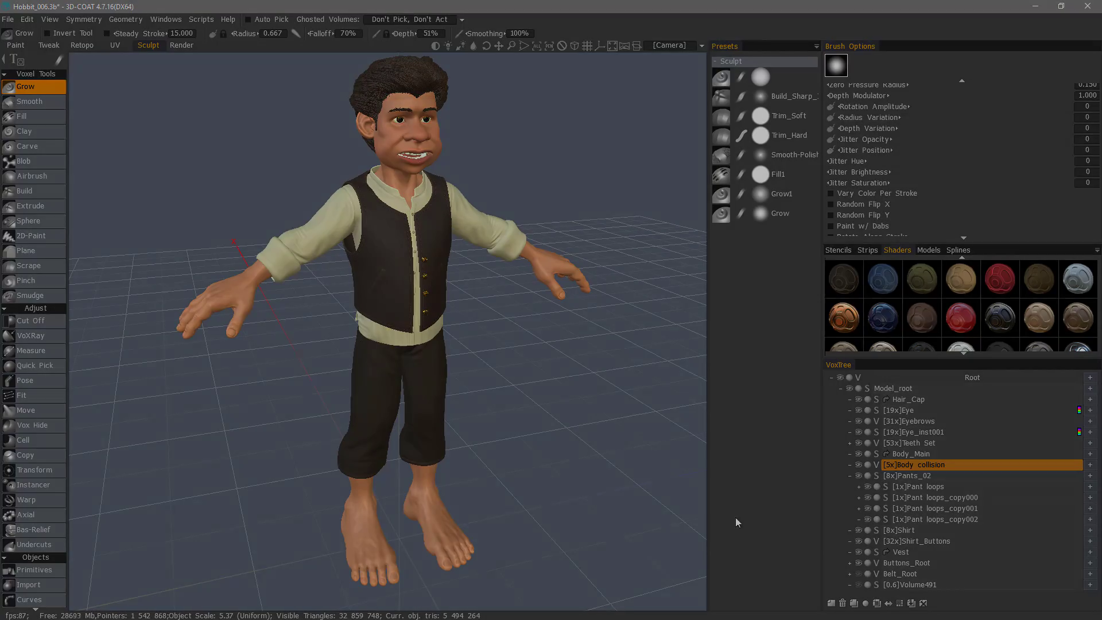